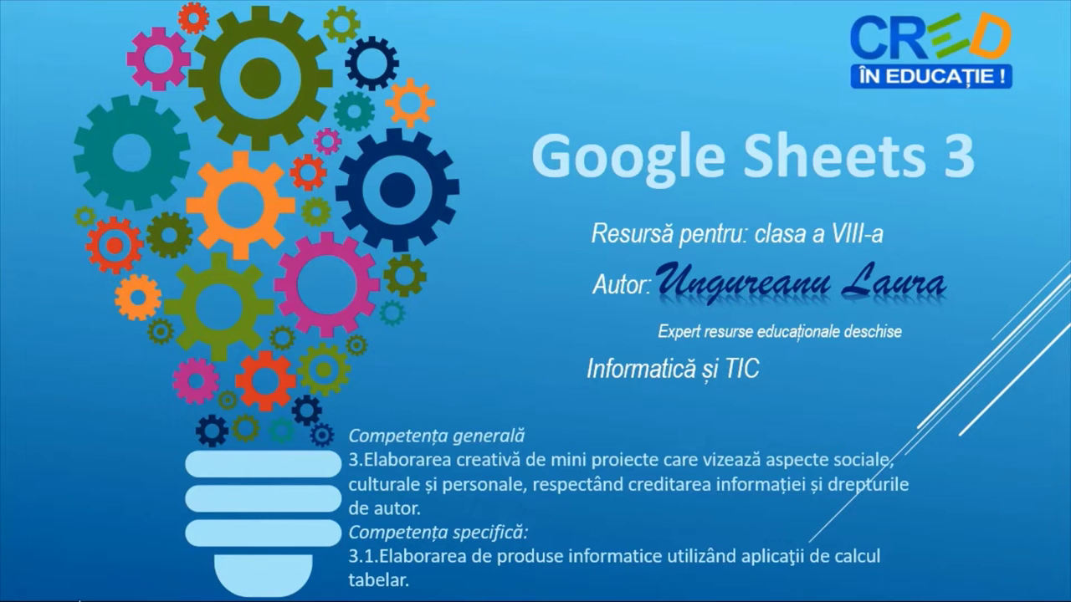
Advance past the title slide to the Concurs candidati sheet with the Punctaj table
click(78, 570)
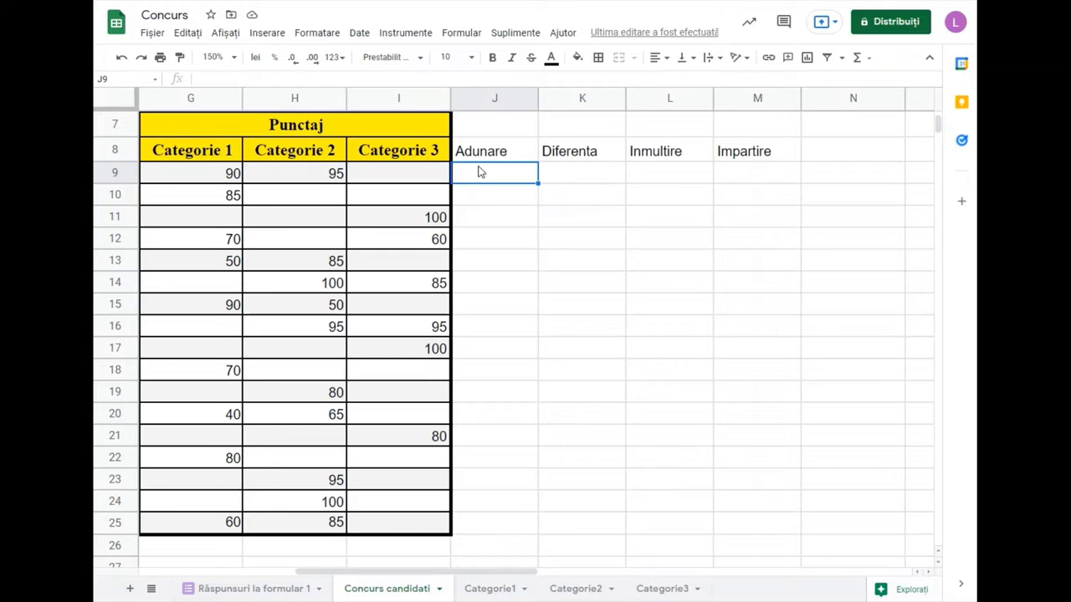
Enter =G9+H9 in the Adunare cell J9, giving 185
text(=)
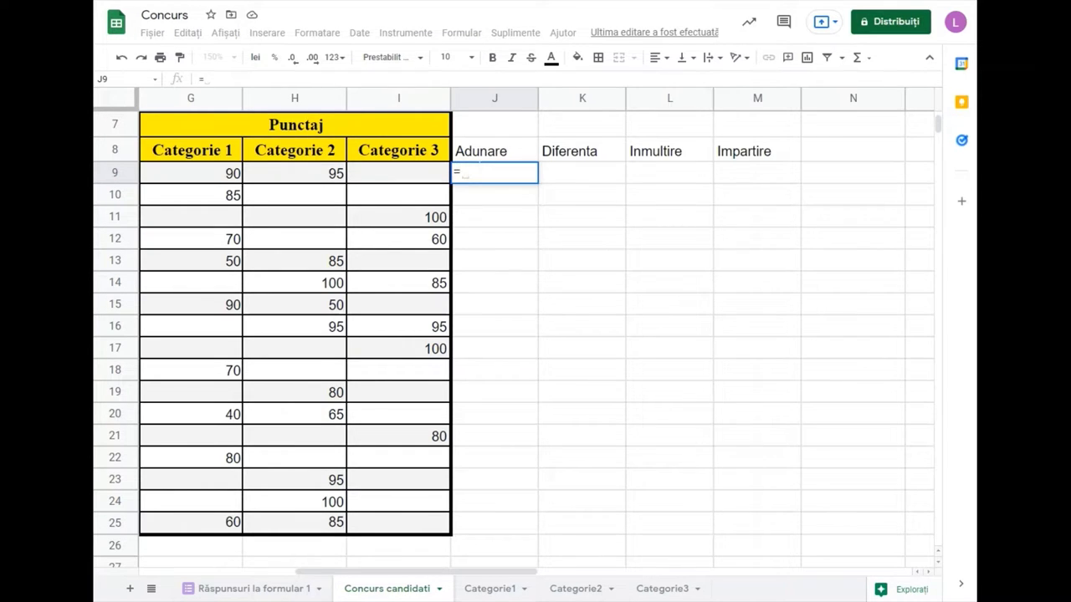
click(219, 179)
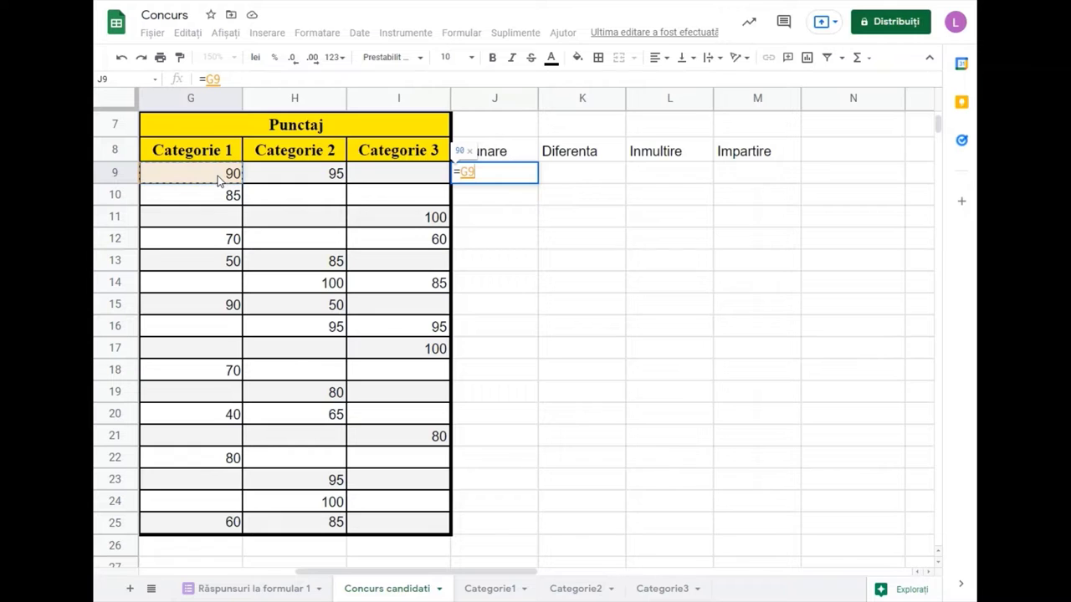
text(+)
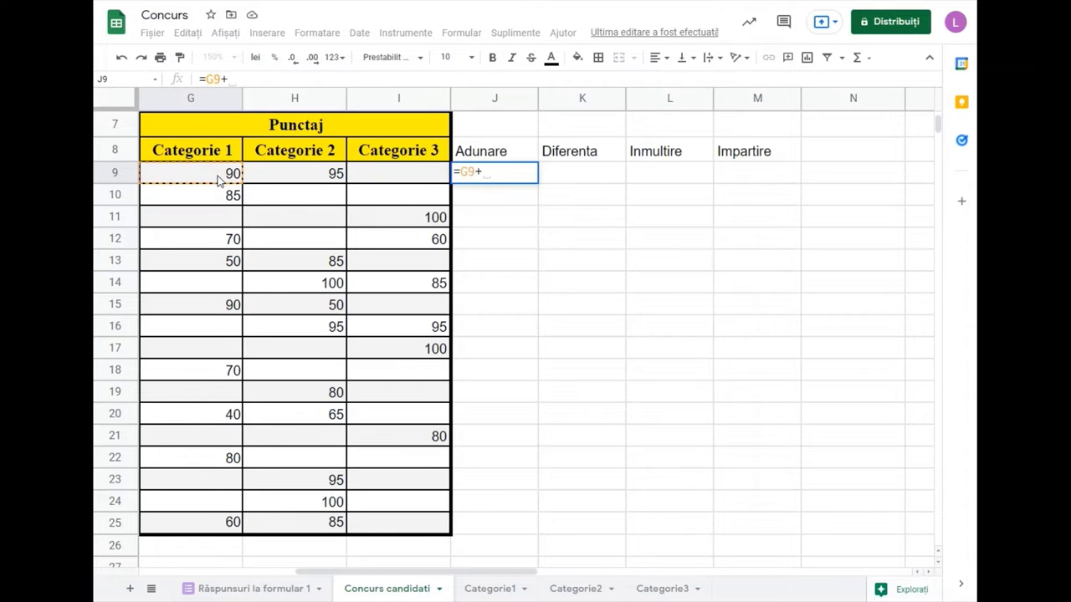
click(277, 178)
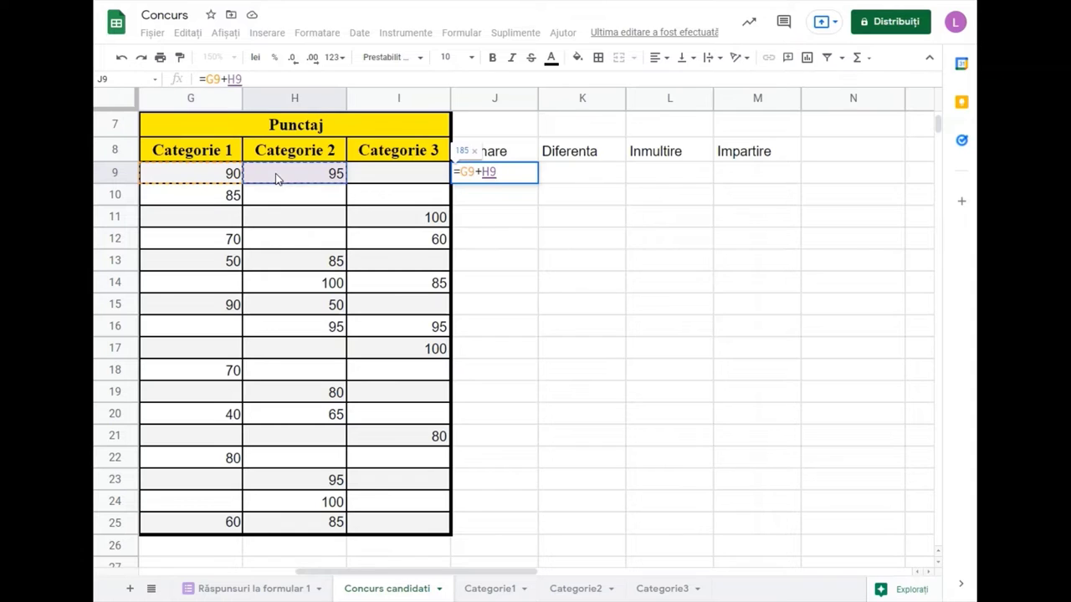
key(Return)
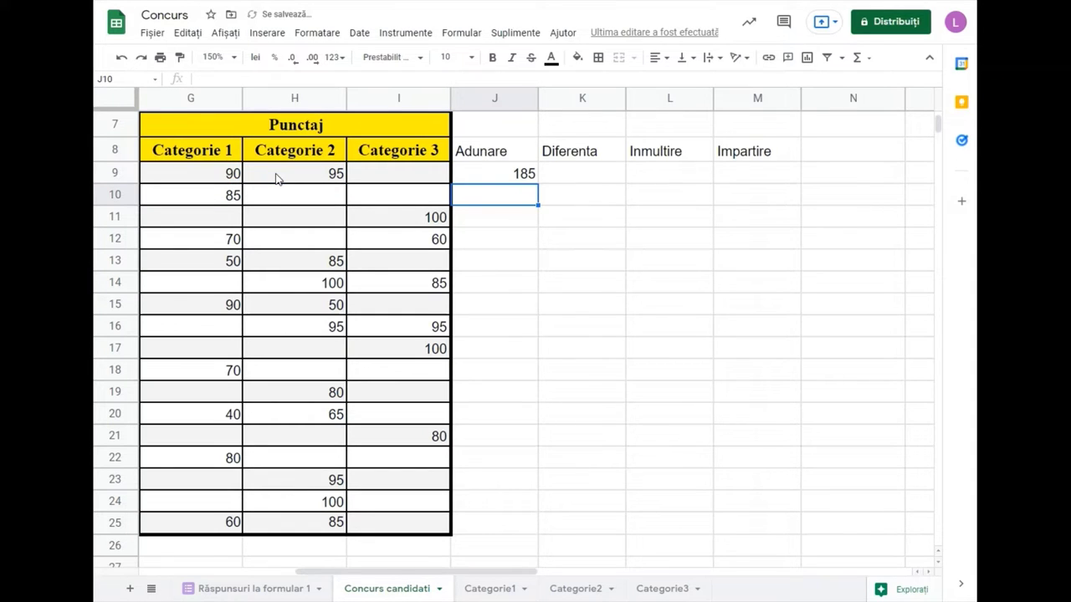
Check J9's formula, then start the Diferenta formula =G9-H9 in K9
click(567, 176)
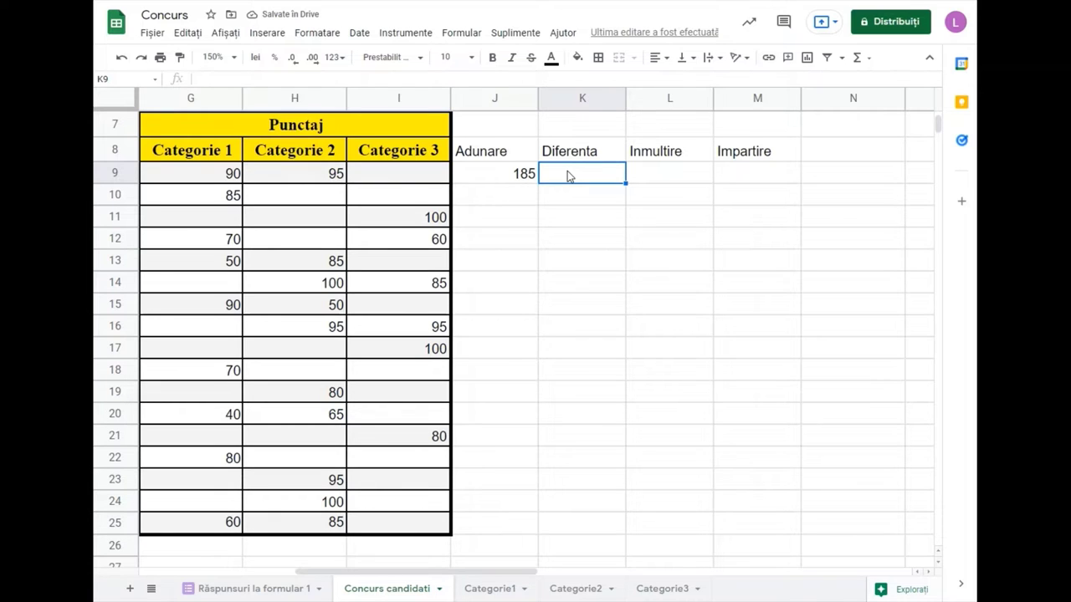
click(520, 176)
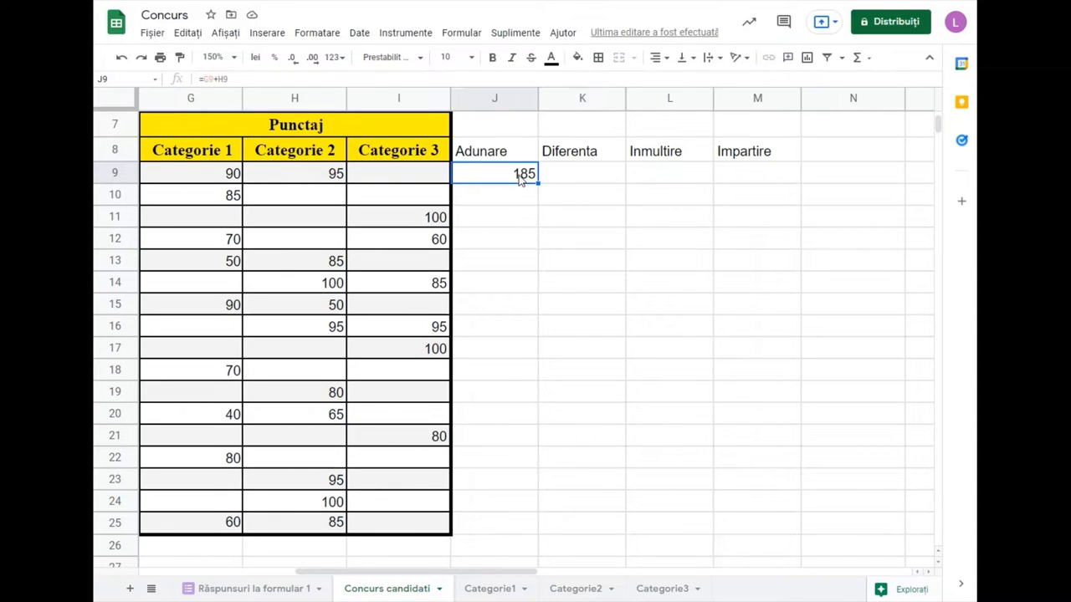
click(576, 178)
text(=)
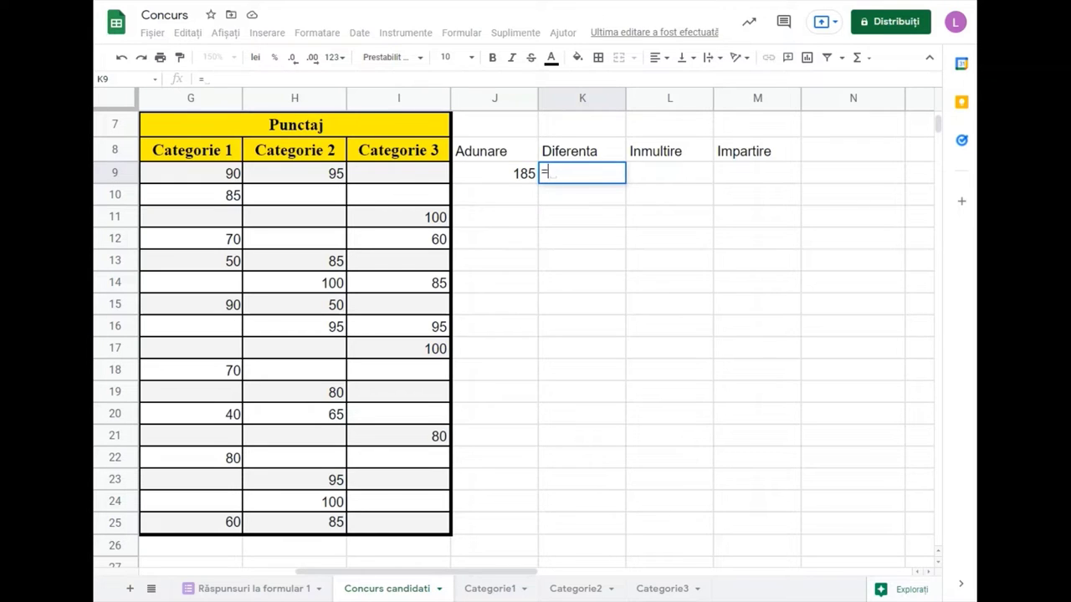
text(G9-H)
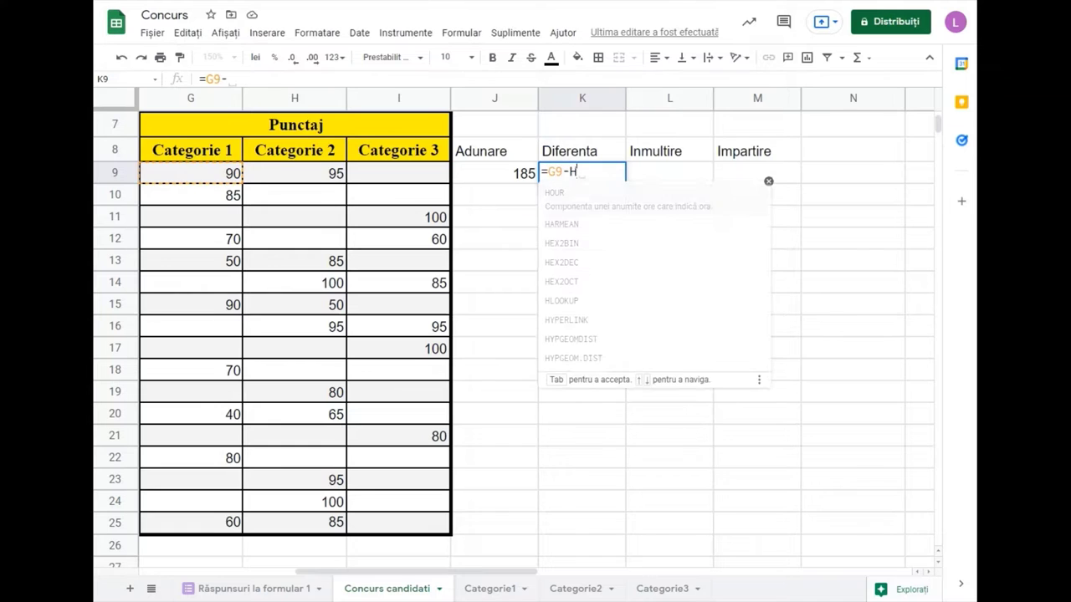
text(9)
Confirm K9's difference of -5 and enter =H9*G9 in L9 for 8550
key(Return)
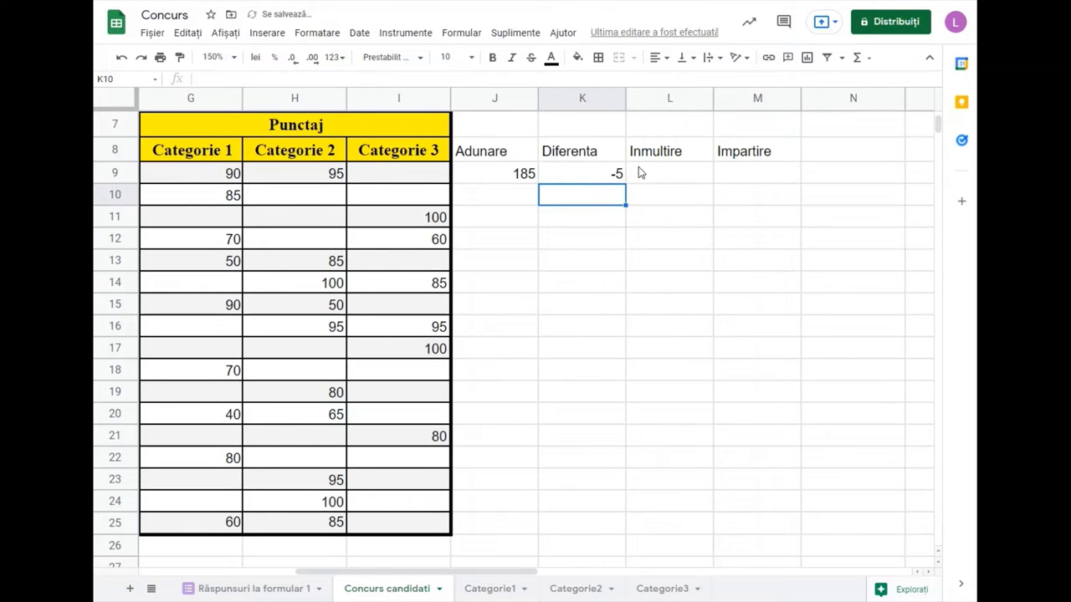
click(640, 173)
text(=)
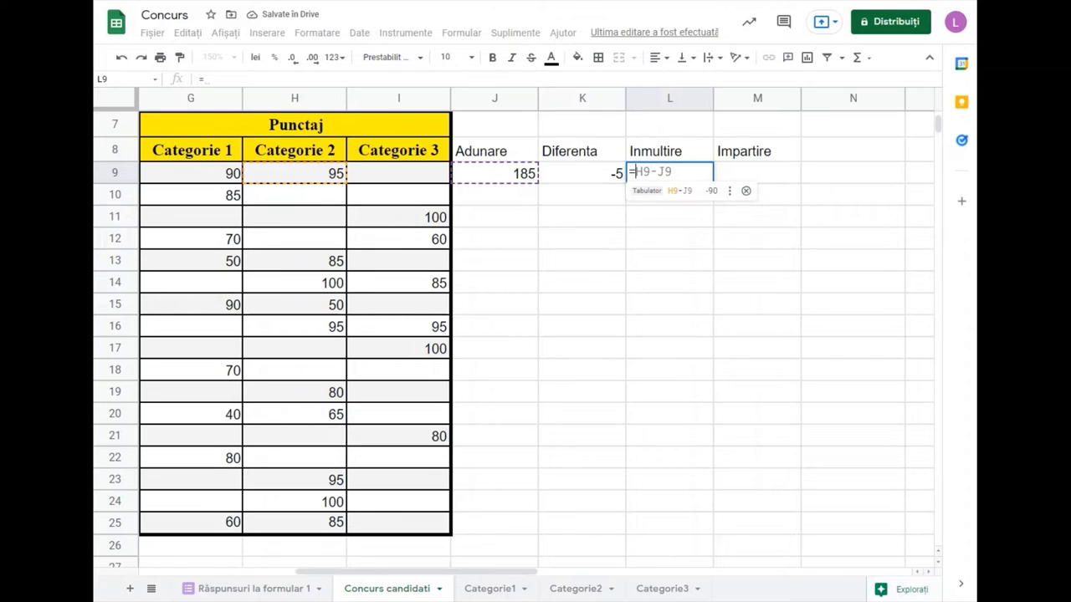
click(757, 173)
key(BackSpace)
key(BackSpace)
text(H)
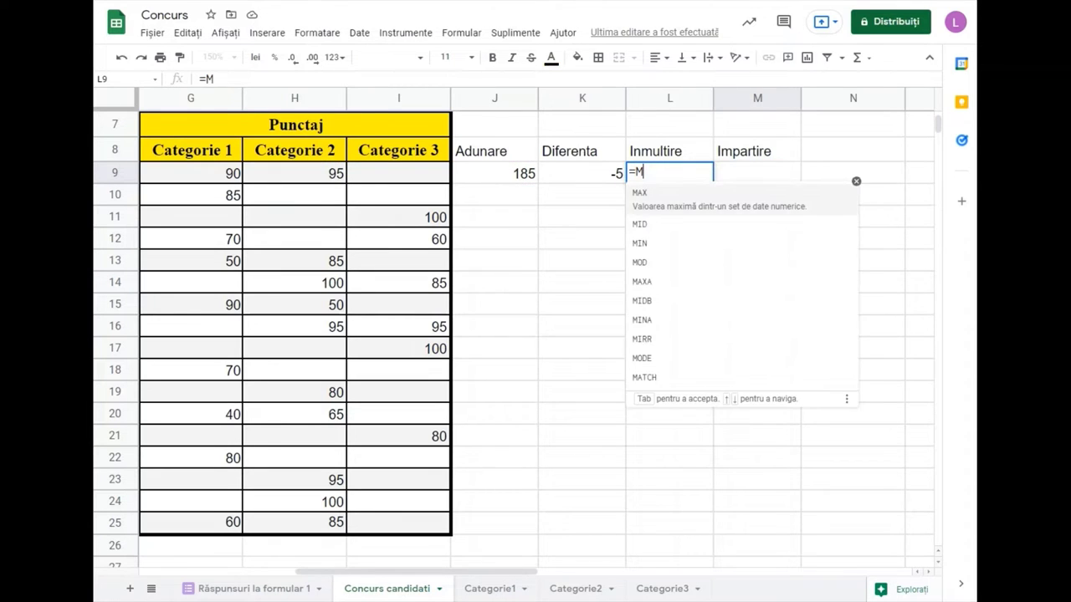
text(9)
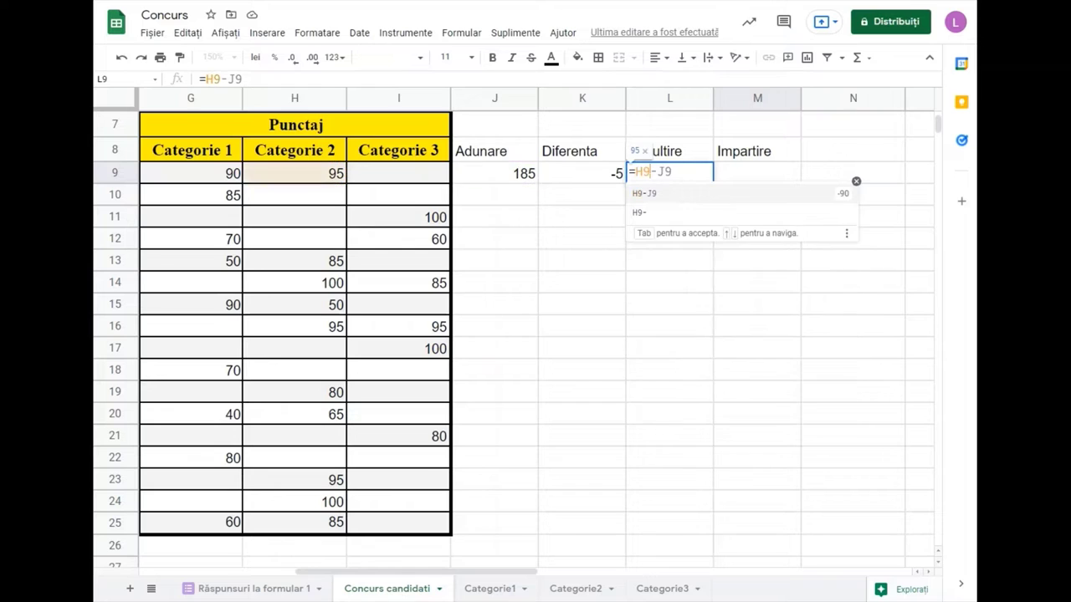
text(*)
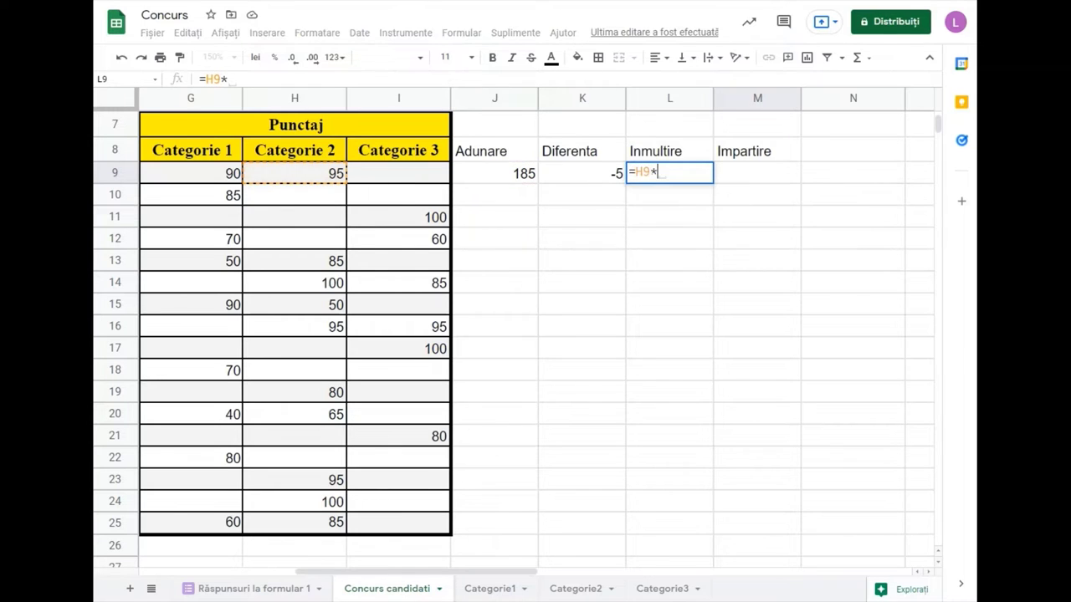
text(G9)
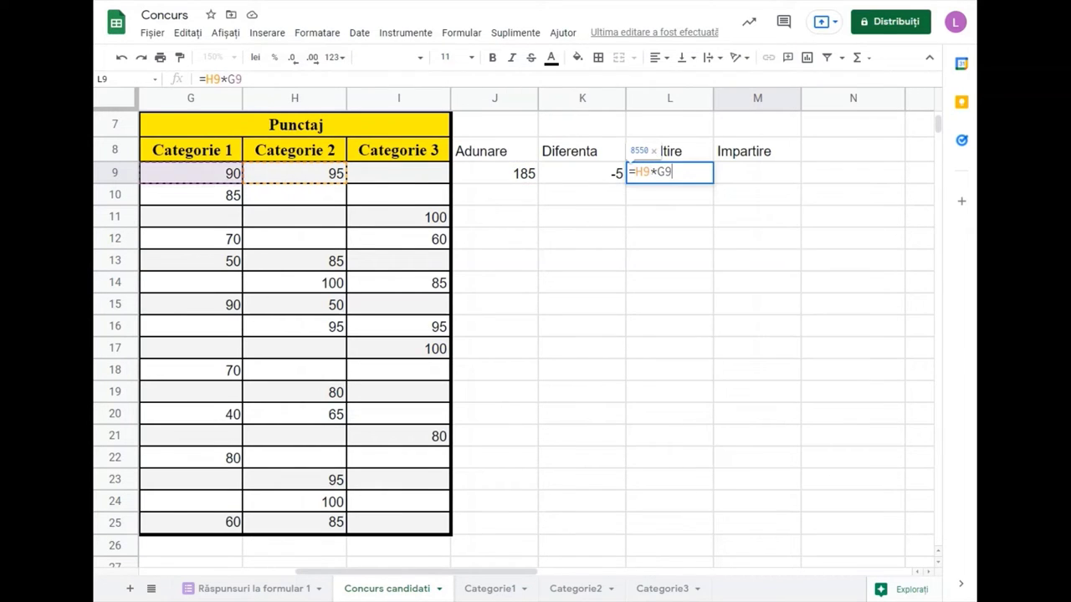
key(Return)
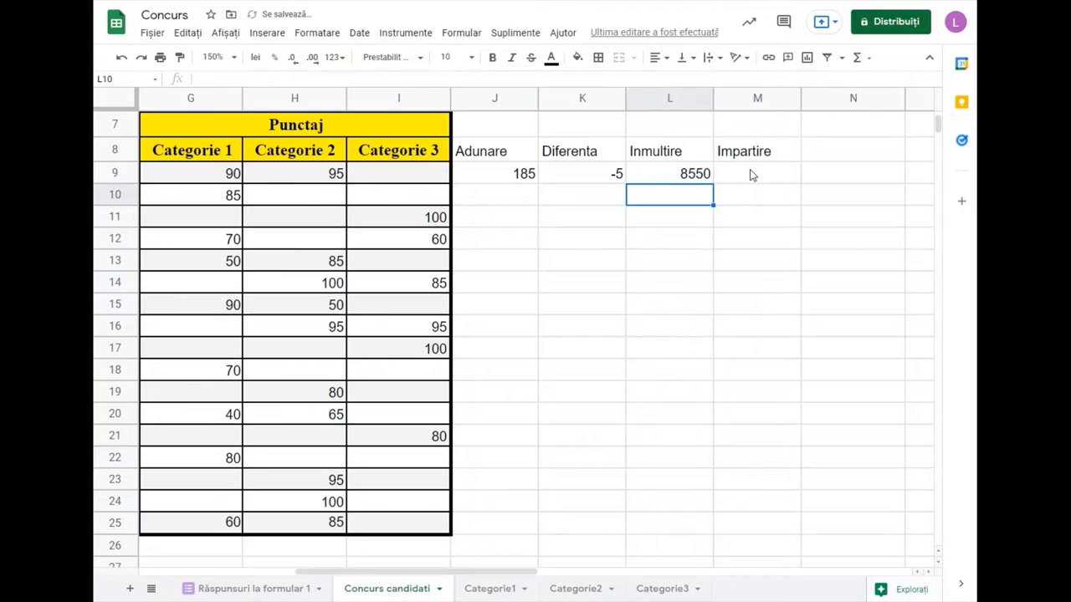
Enter =G9-H9 in the Impartire cell M9, showing -5
click(750, 174)
text(=)
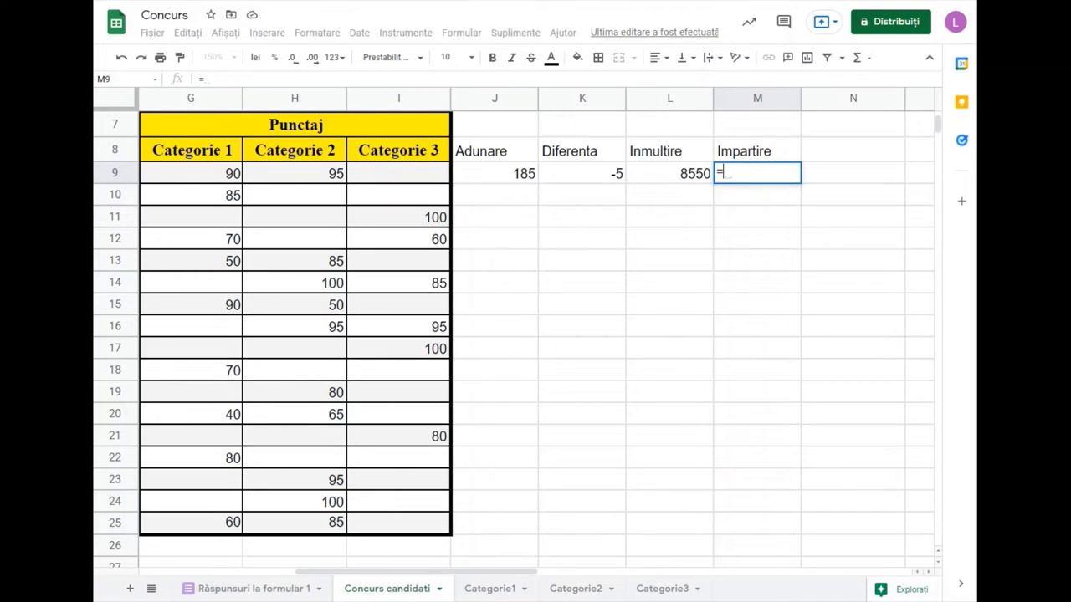
text(G9-)
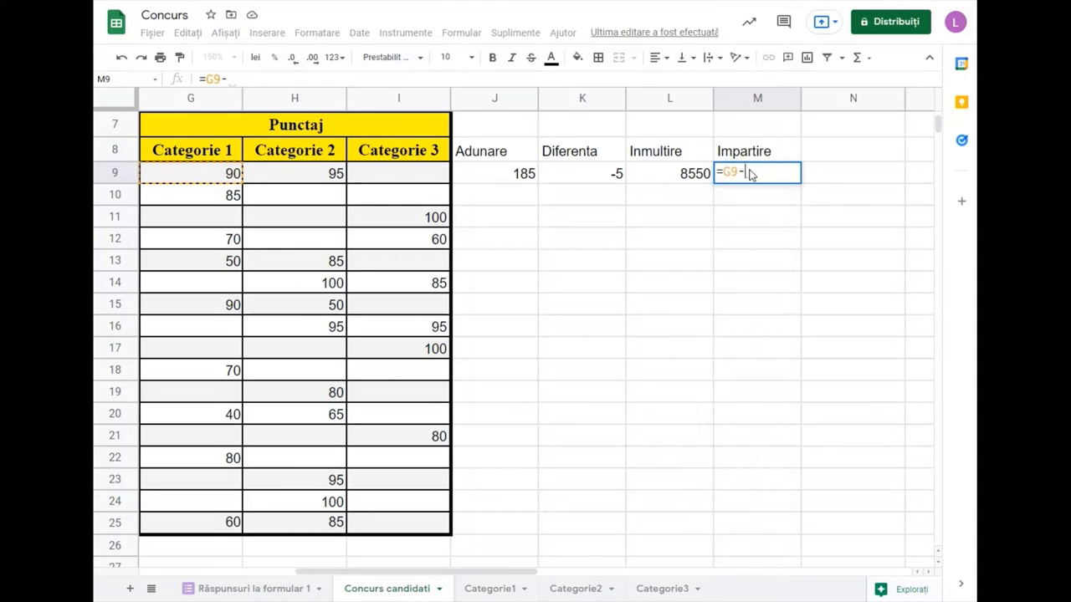
text(H9)
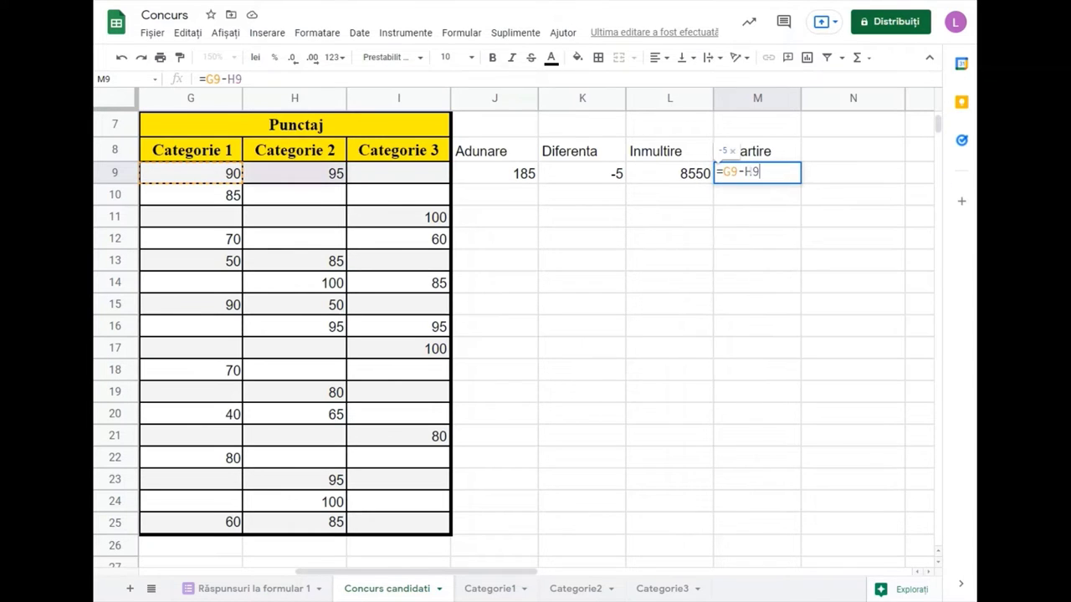
key(Return)
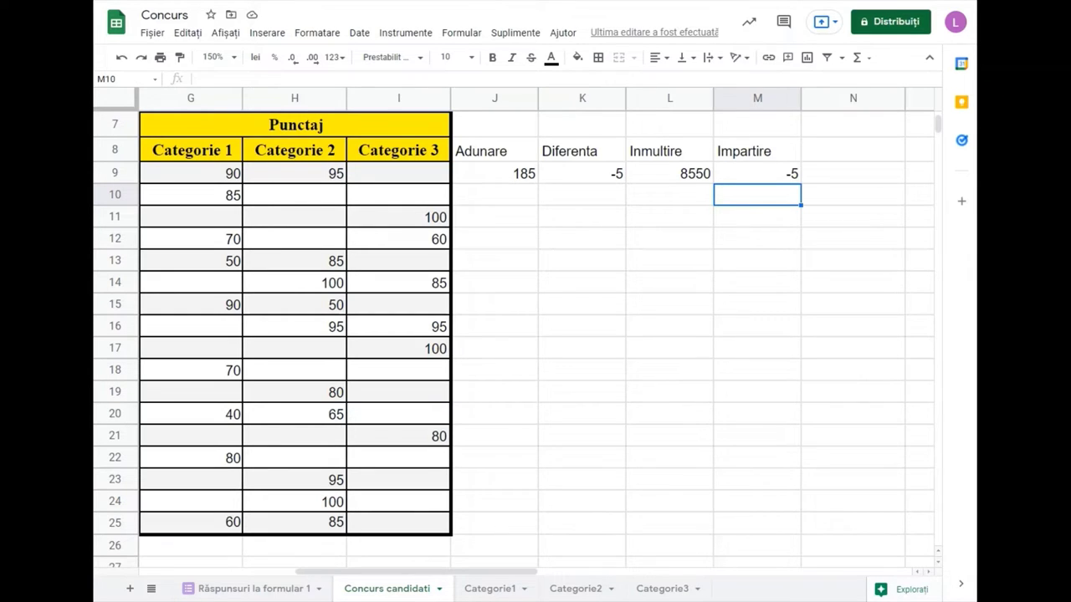
click(488, 172)
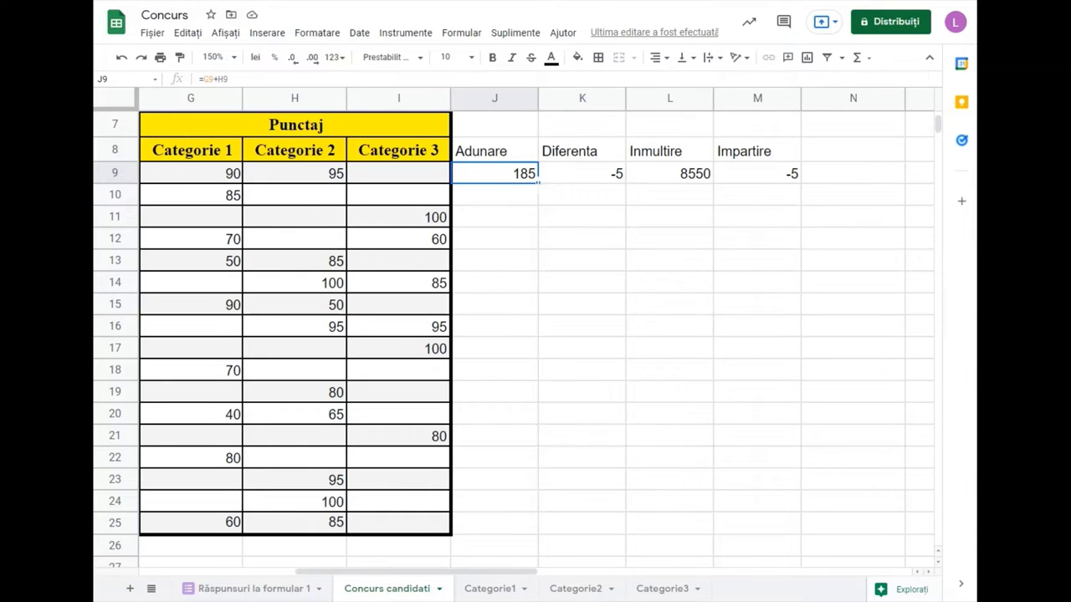
Fill the J9 sum down to J25 and verify J10 reads =G10+H10 (85)
mouse_move(538, 183)
mouse_down()
mouse_move(535, 511)
mouse_move(513, 529)
mouse_up()
click(500, 197)
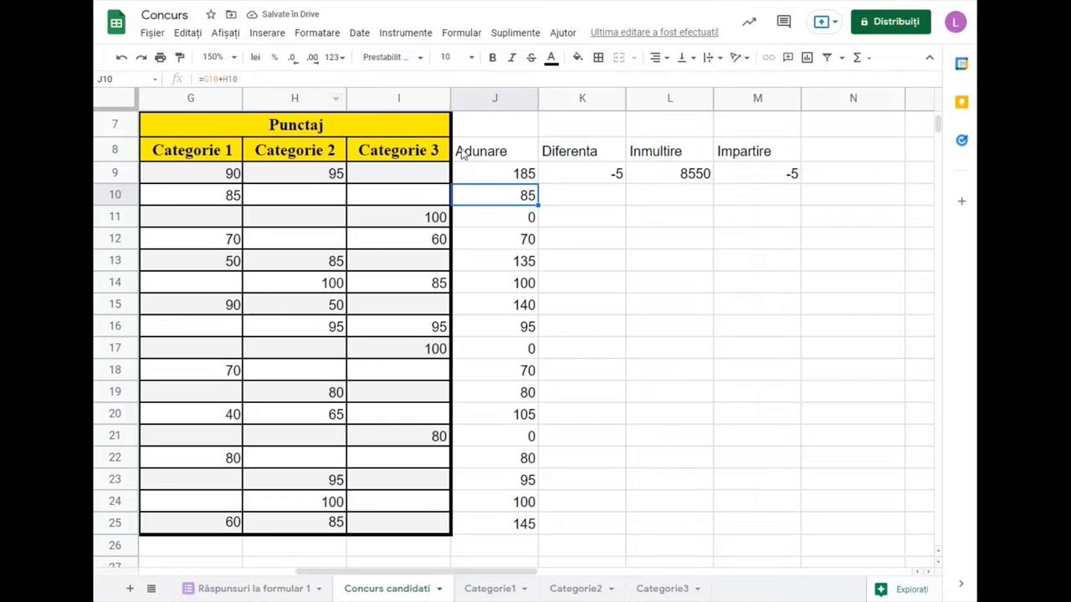
click(492, 169)
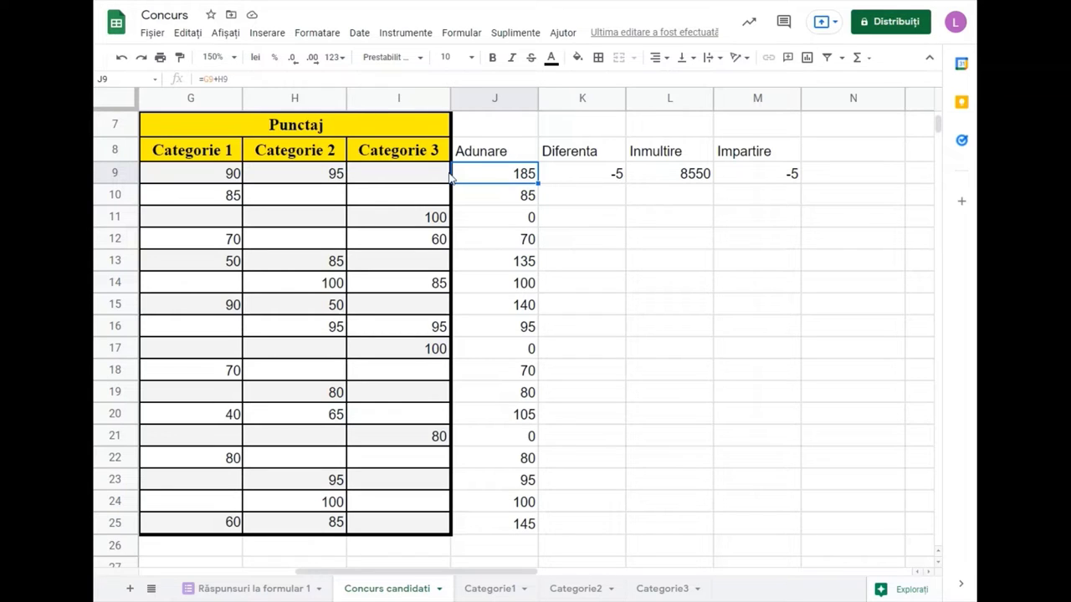
click(499, 197)
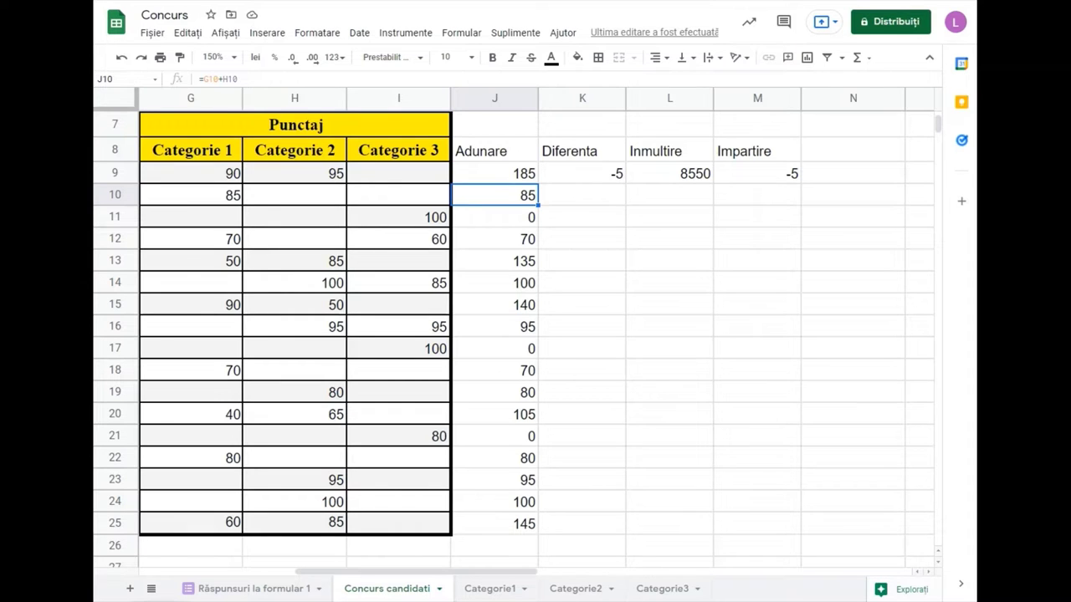
scroll(514, 326, left, 2)
scroll(514, 326, down, 1)
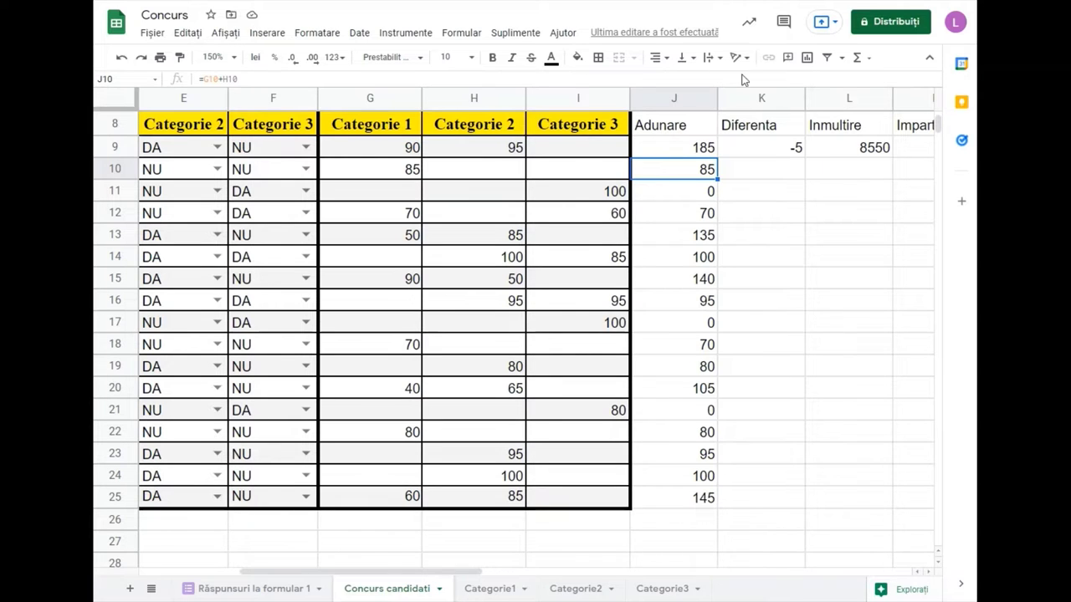
click(690, 149)
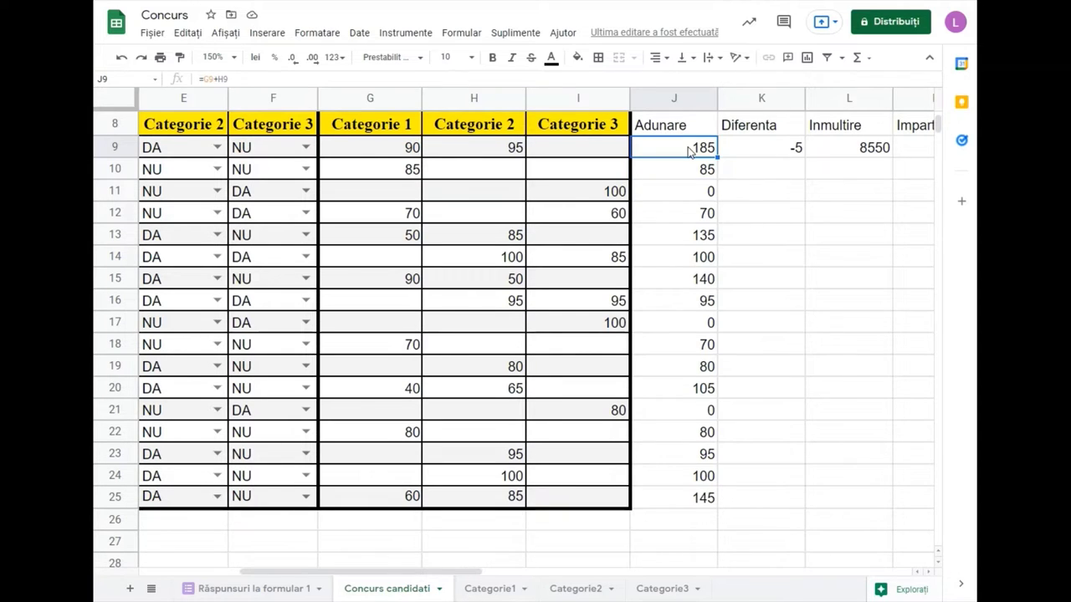
Make J9's G reference absolute ($G$9), fill down to J25, and inspect J10 and J11
double_click(691, 149)
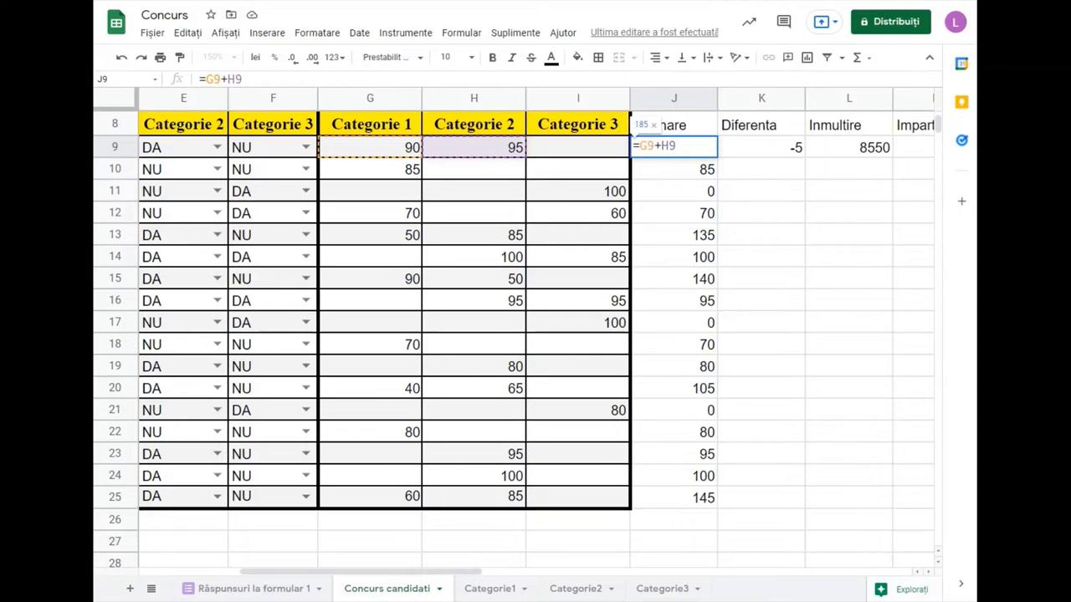
click(639, 146)
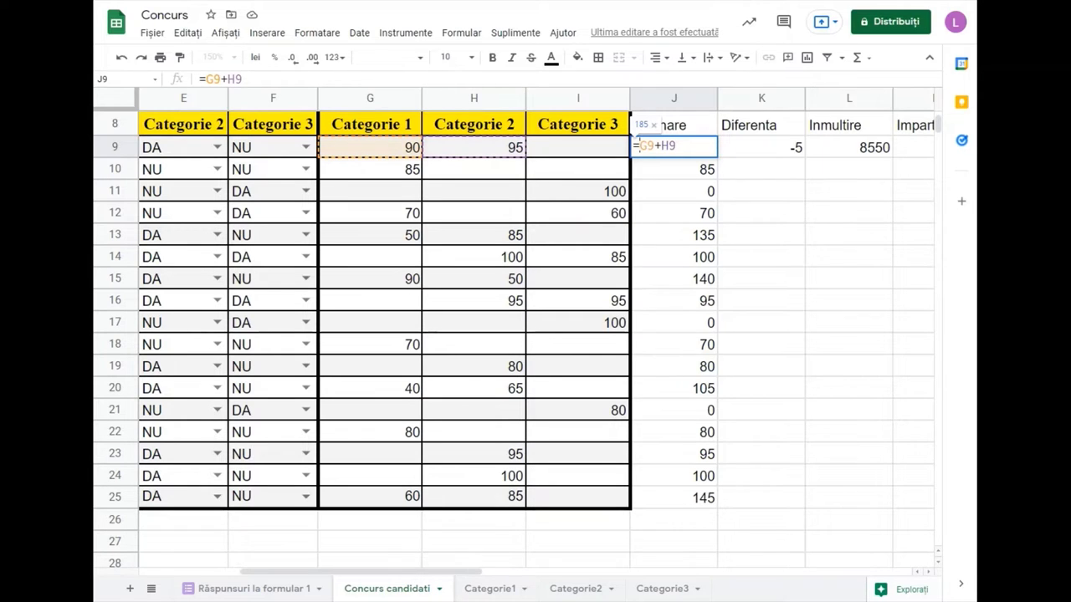
text($G)
text($)
key(Return)
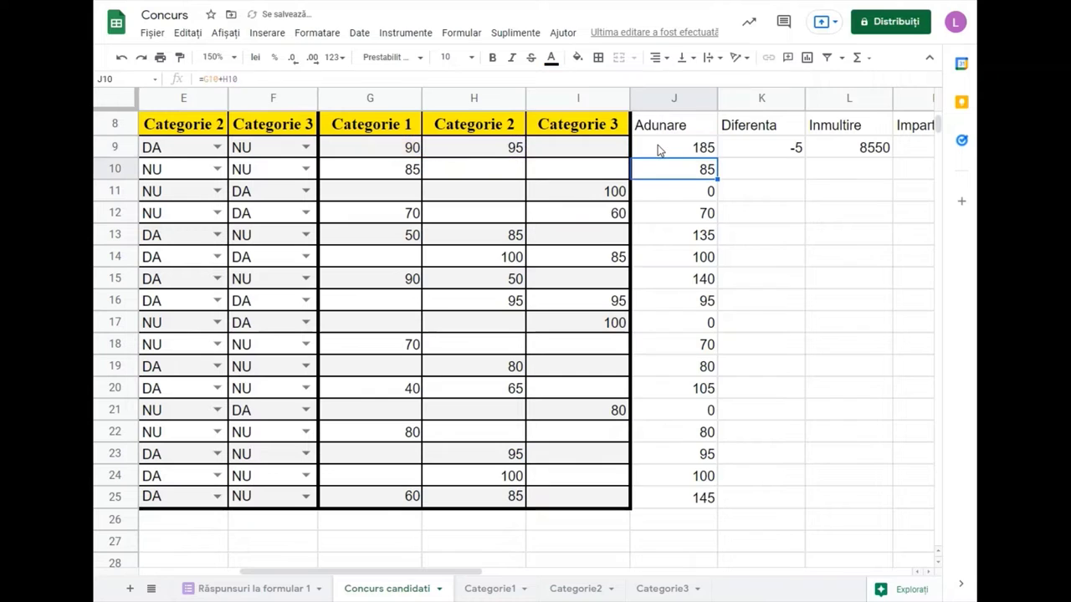
click(657, 144)
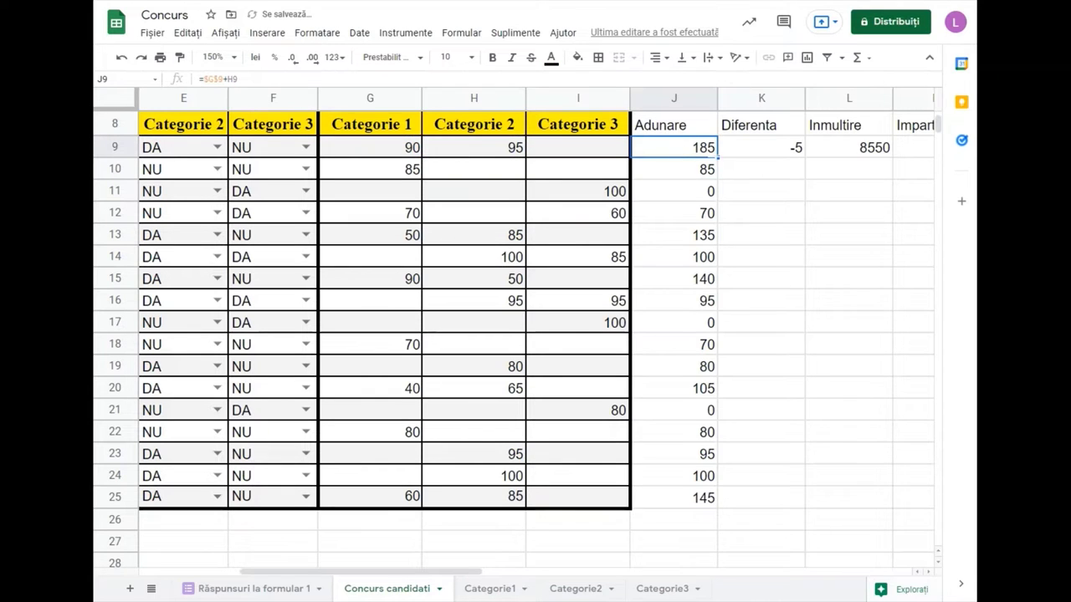
drag(717, 157, 705, 498)
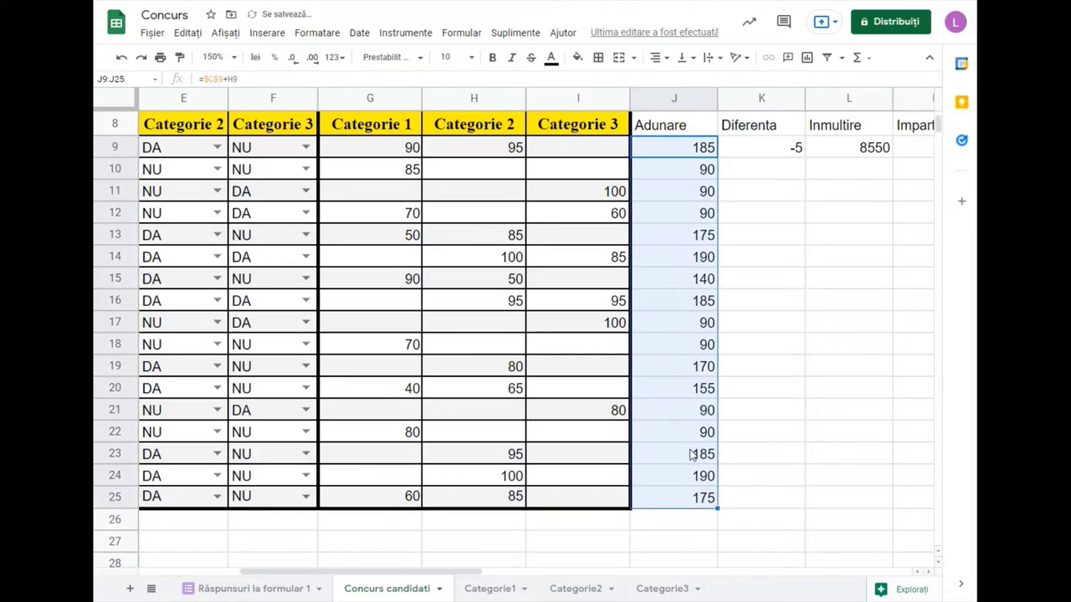
click(699, 170)
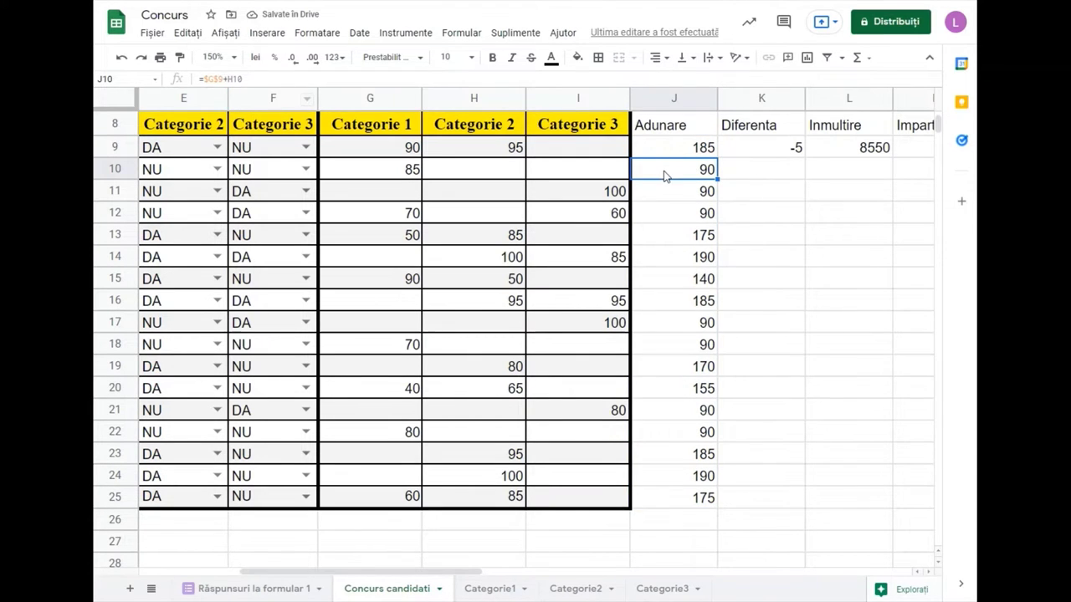
double_click(664, 174)
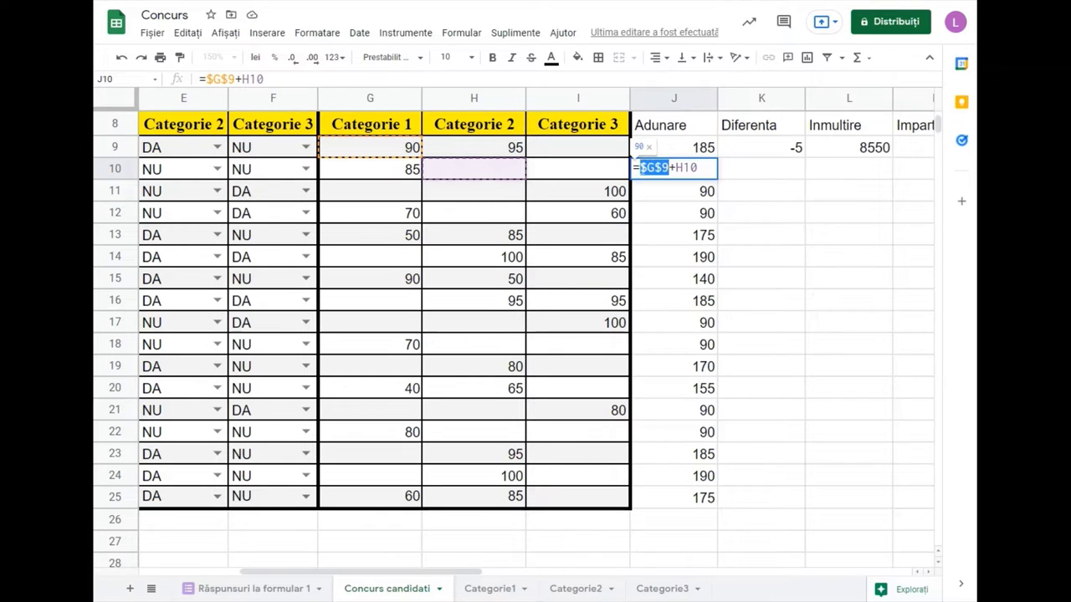
click(681, 191)
double_click(681, 191)
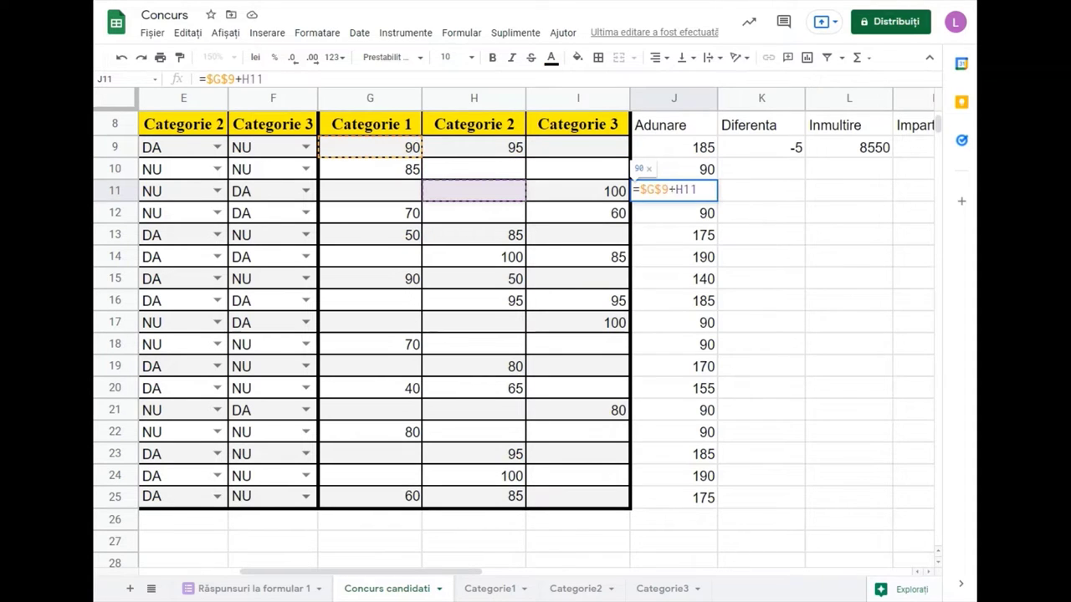
drag(670, 189, 640, 189)
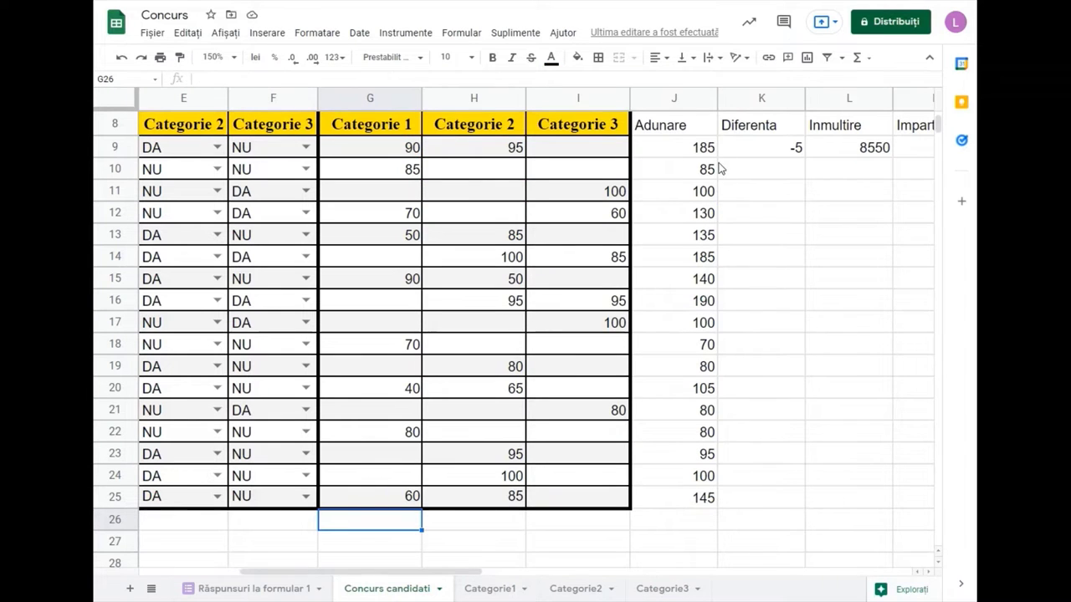
Delete all totals in J9:J25
click(691, 150)
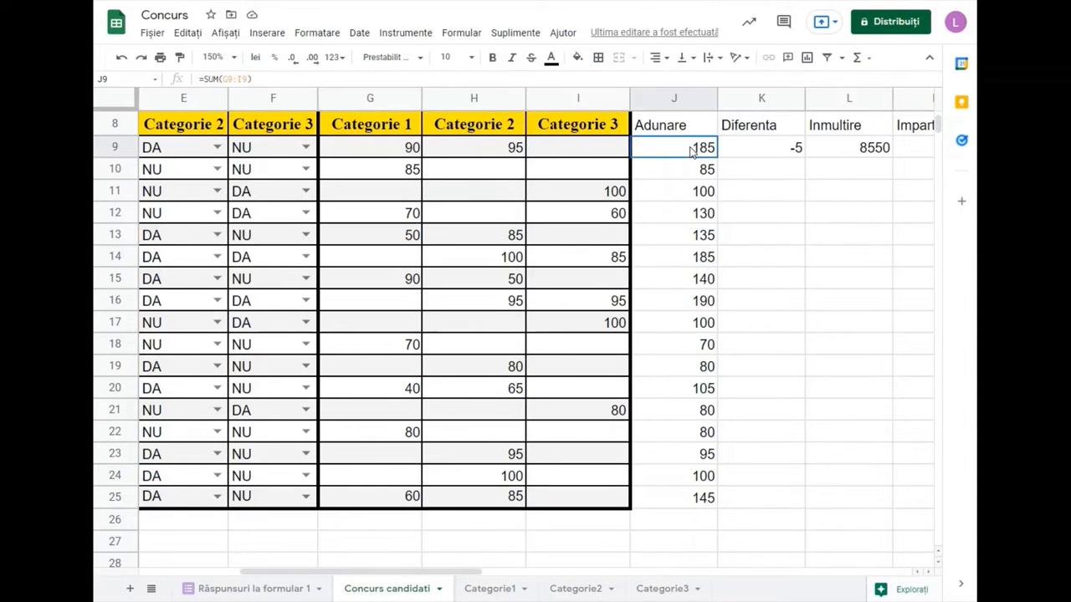
drag(691, 151, 656, 496)
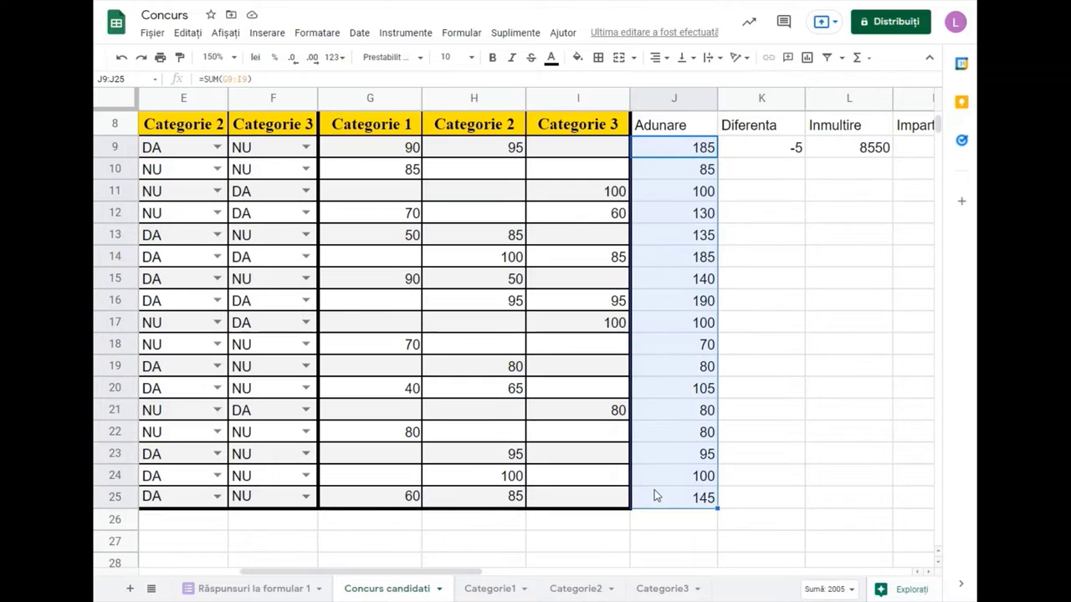
key(Delete)
click(672, 149)
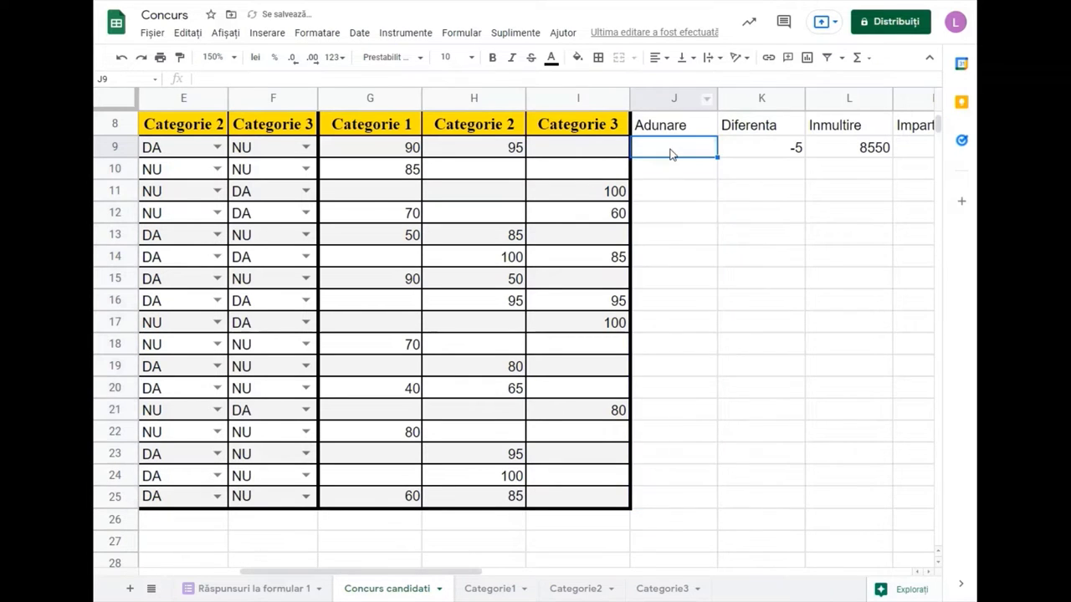
Insert =SUM(G9:I9) in J9 through the Insert function menu, showing 185
click(267, 33)
mouse_move(264, 323)
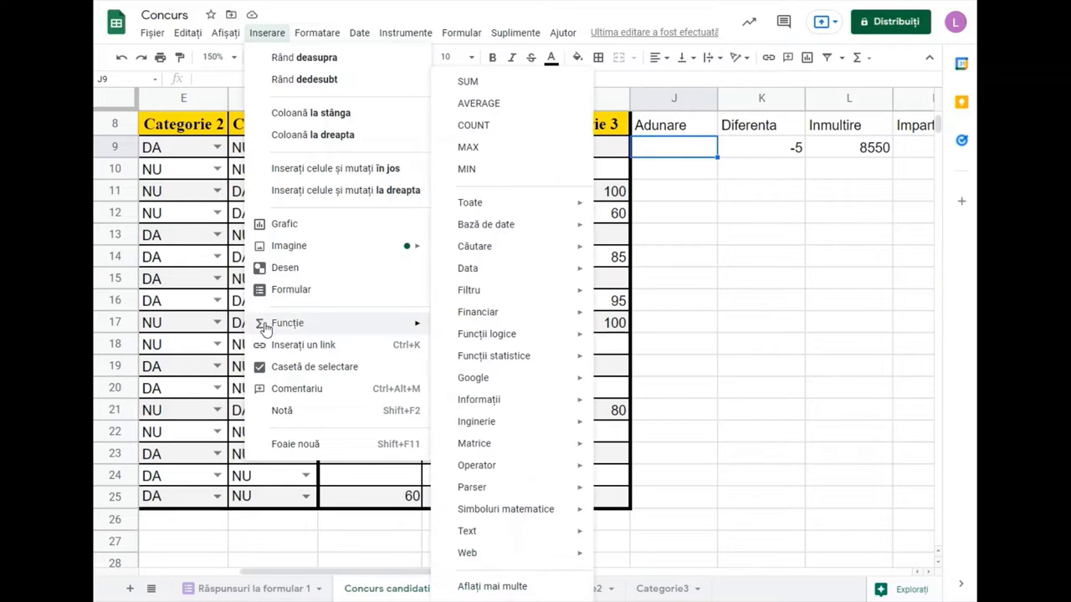
click(481, 82)
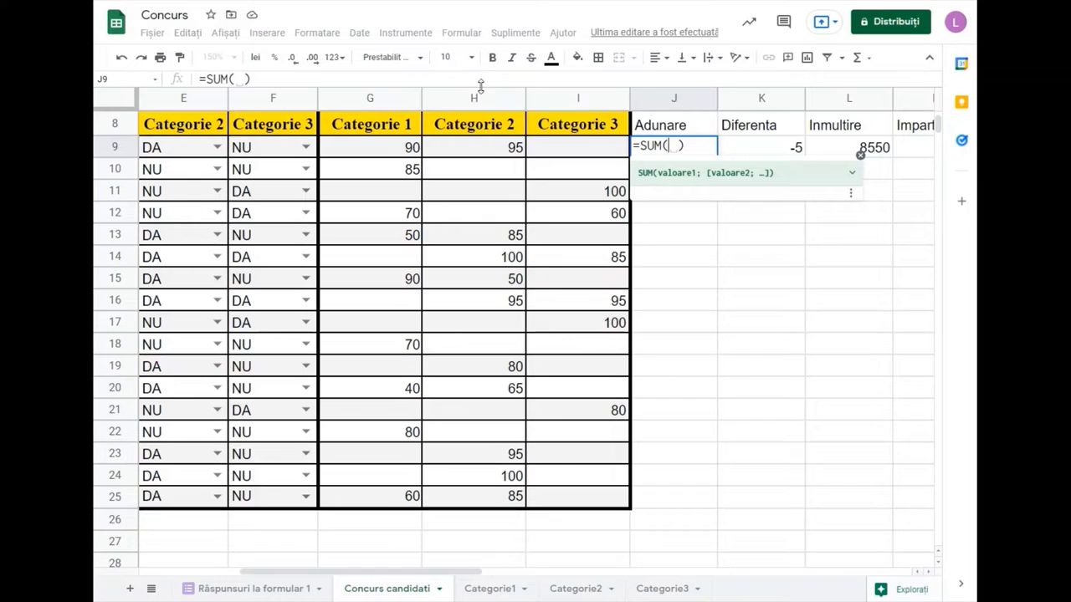
click(390, 153)
drag(427, 149, 557, 158)
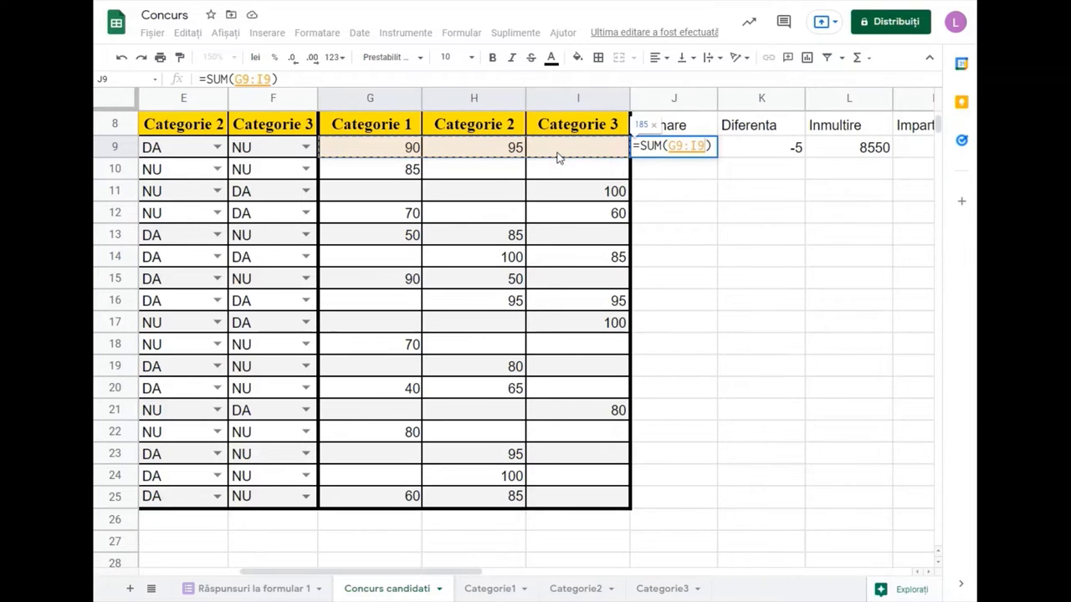
key(Return)
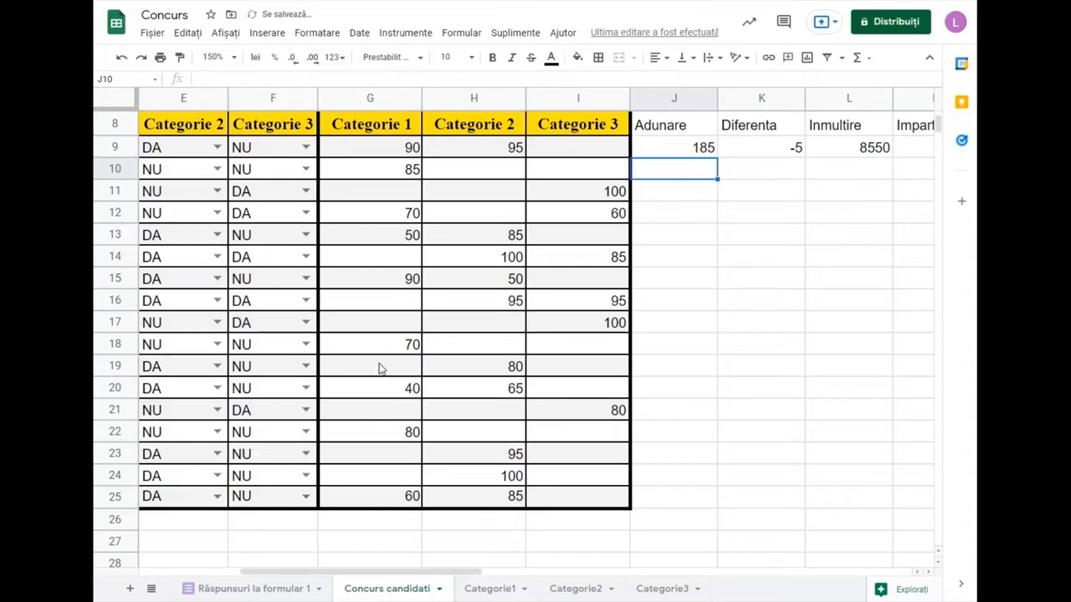
click(355, 528)
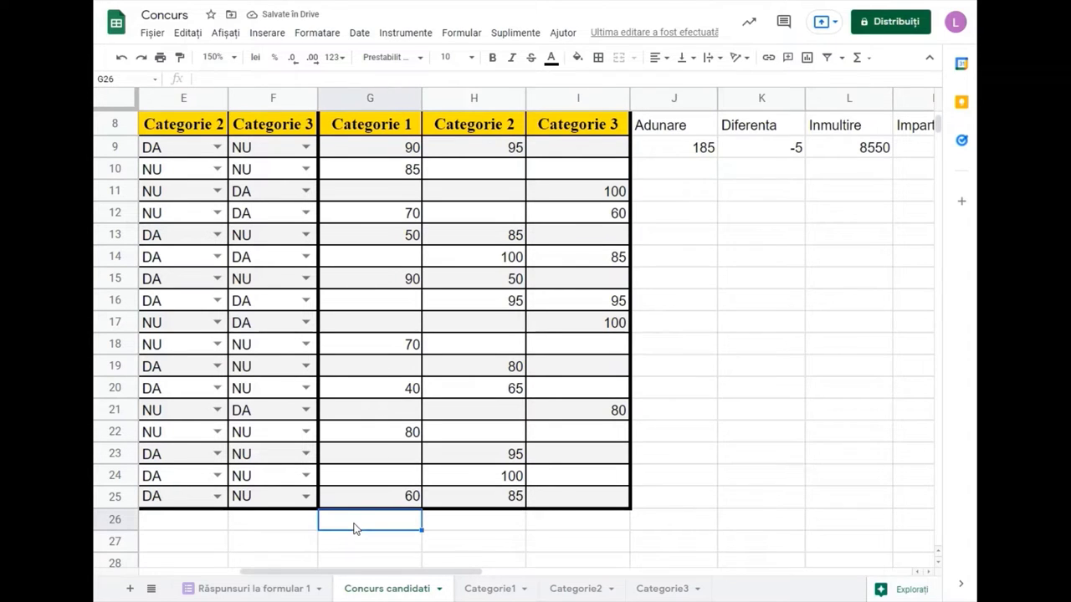
Enter =count(G9:G25) in G26 and copy it across to I26, giving 9, 10, 6
text(=)
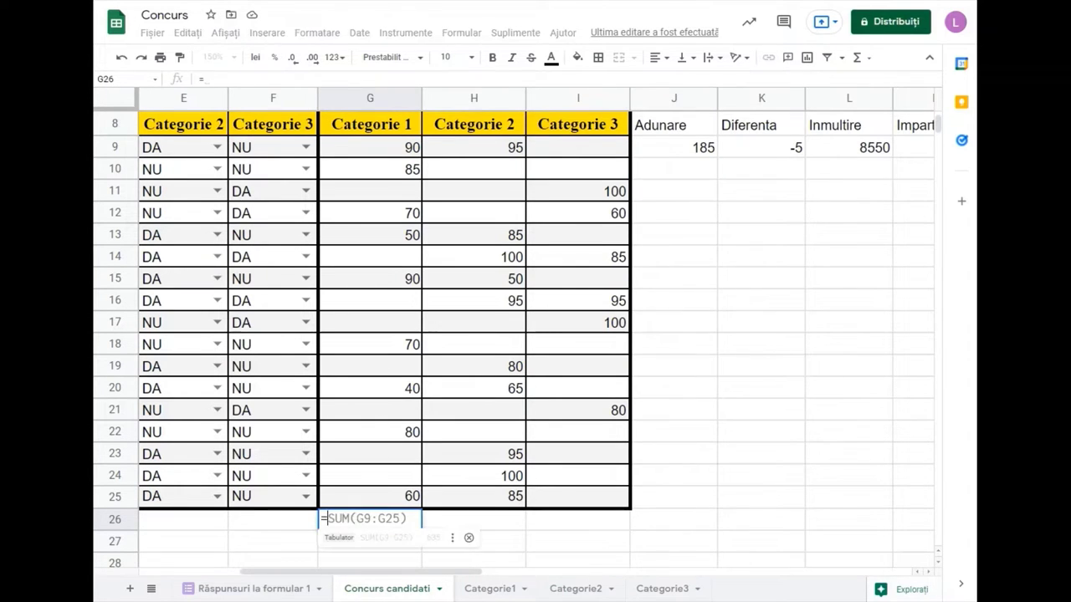
text(count()
key(Tab)
key(Tab)
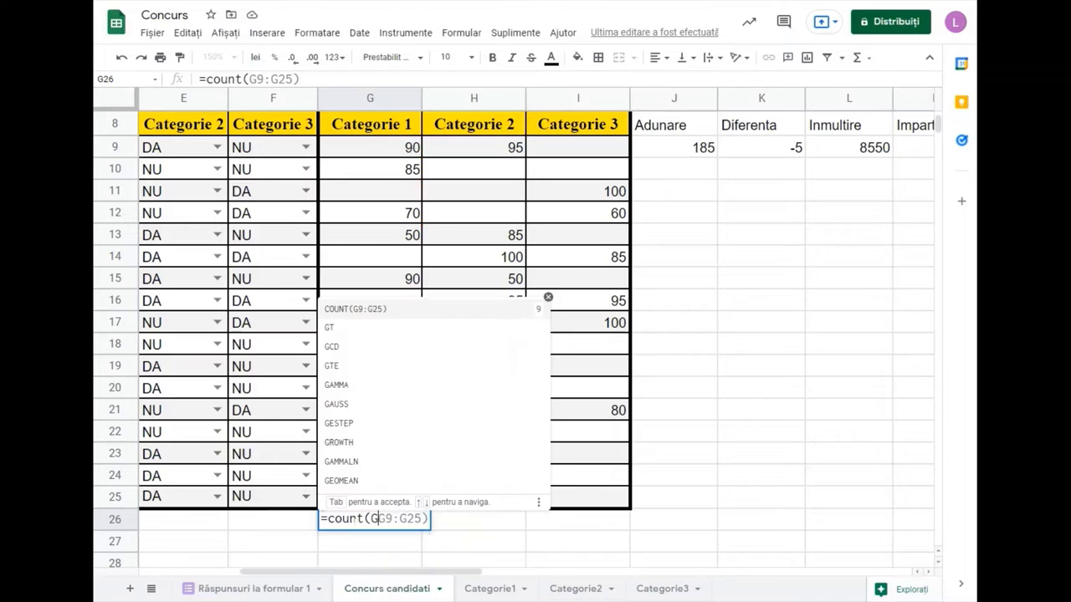
key(BackSpace)
key(BackSpace)
key(BackSpace)
text($)
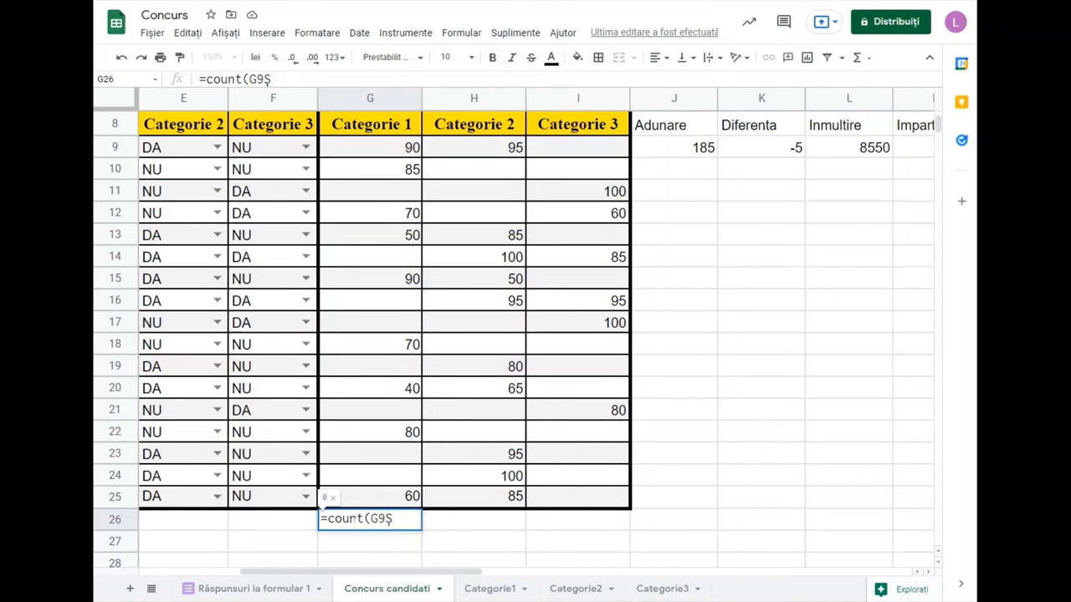
key(BackSpace)
text(:)
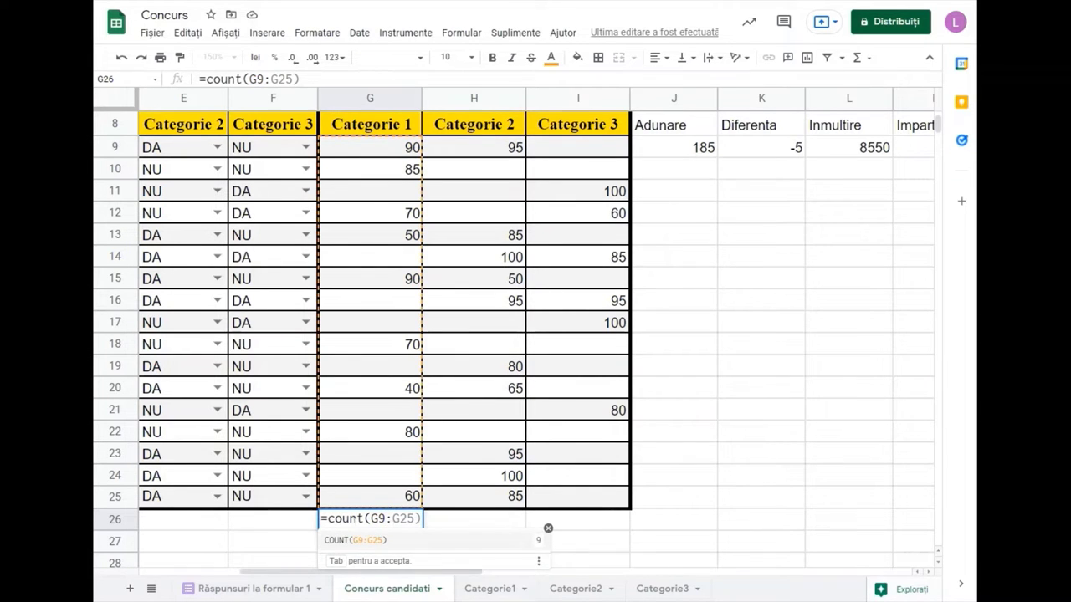
text(G25)
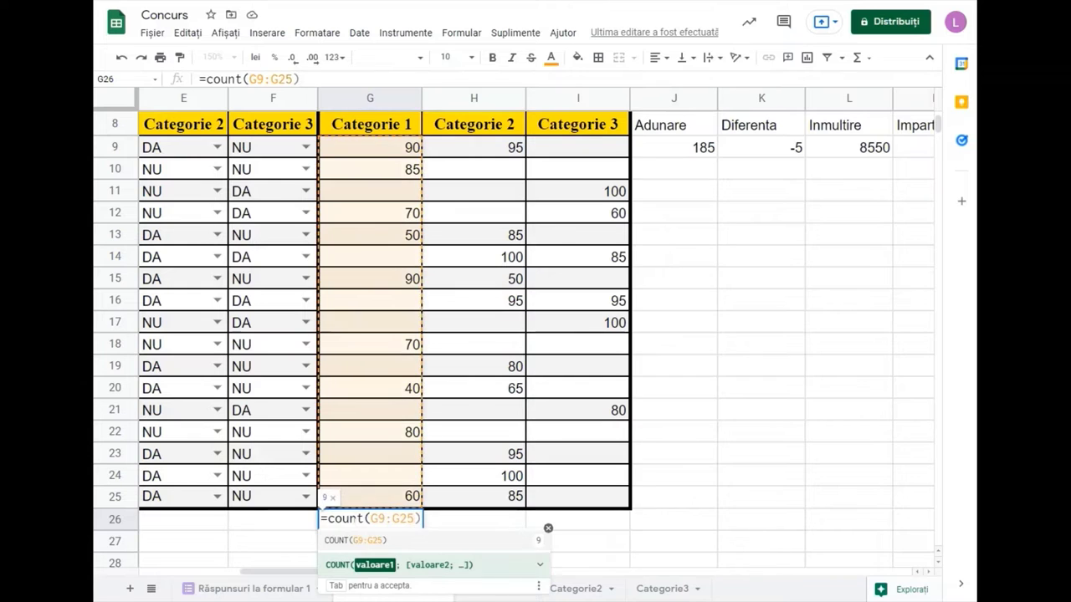
text())
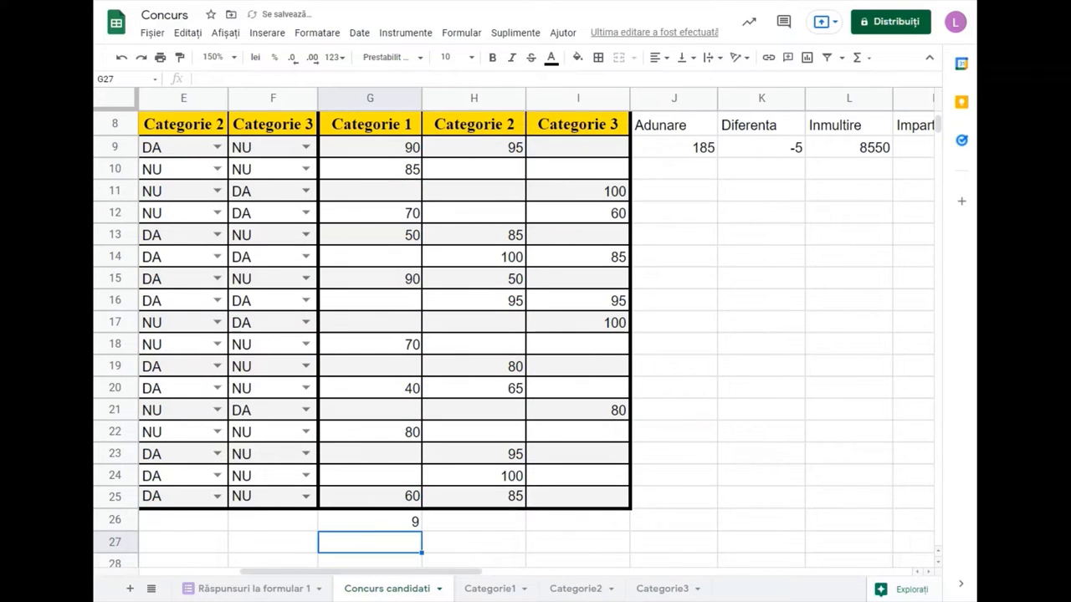
click(349, 521)
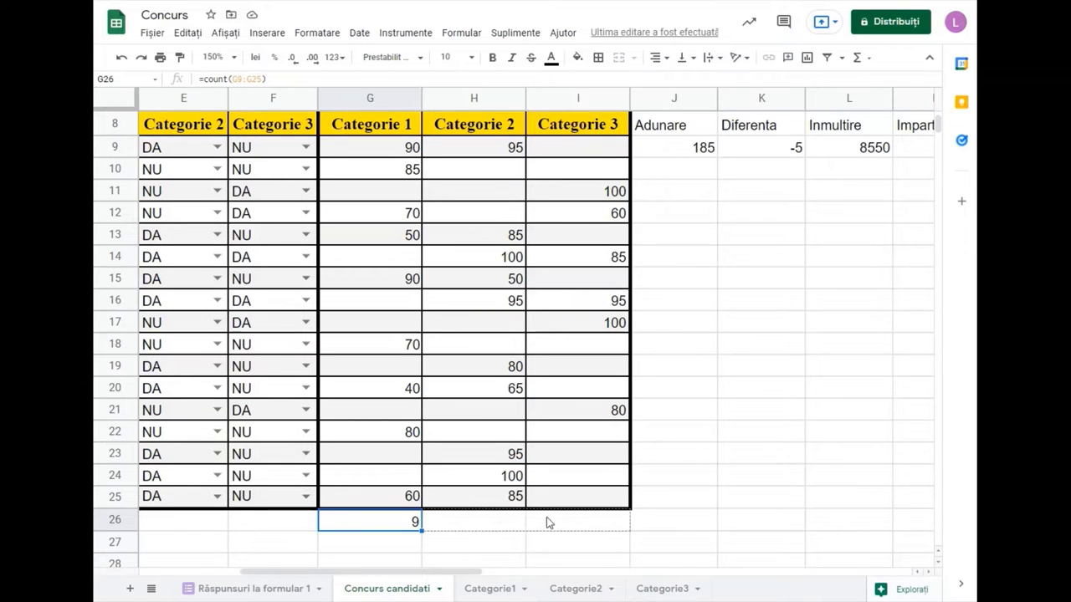
drag(421, 527, 569, 520)
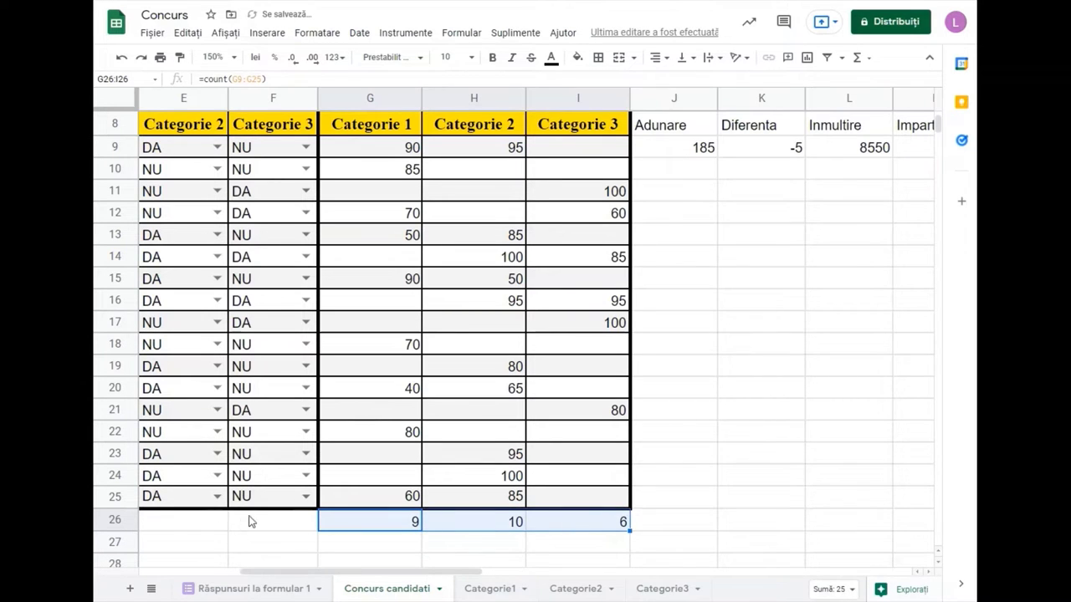
Label row 26 'Numar candidati' in E26
click(203, 525)
text(Numar candidati)
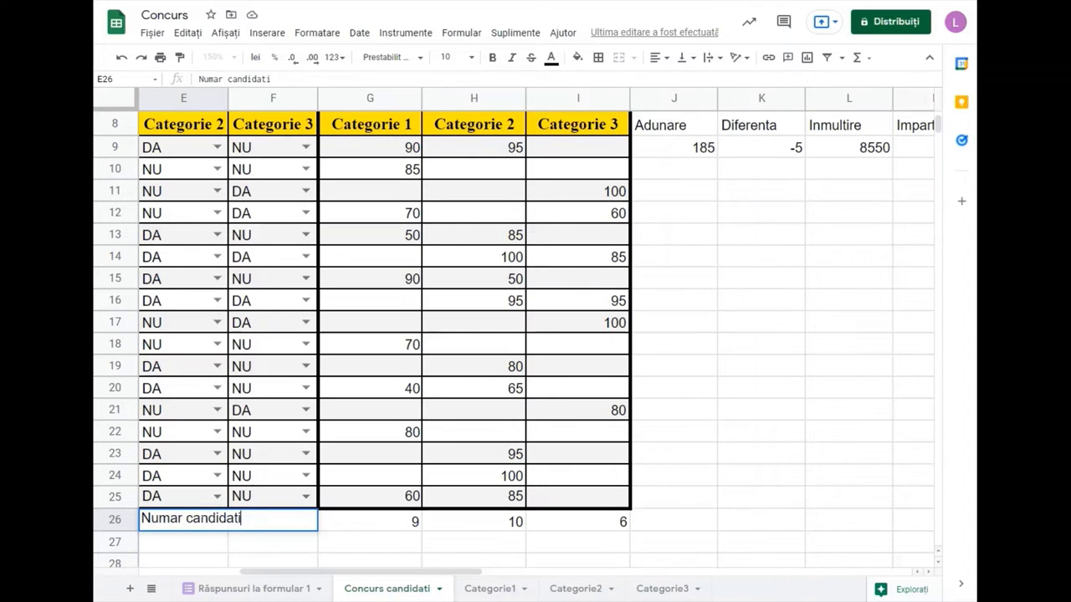
key(Return)
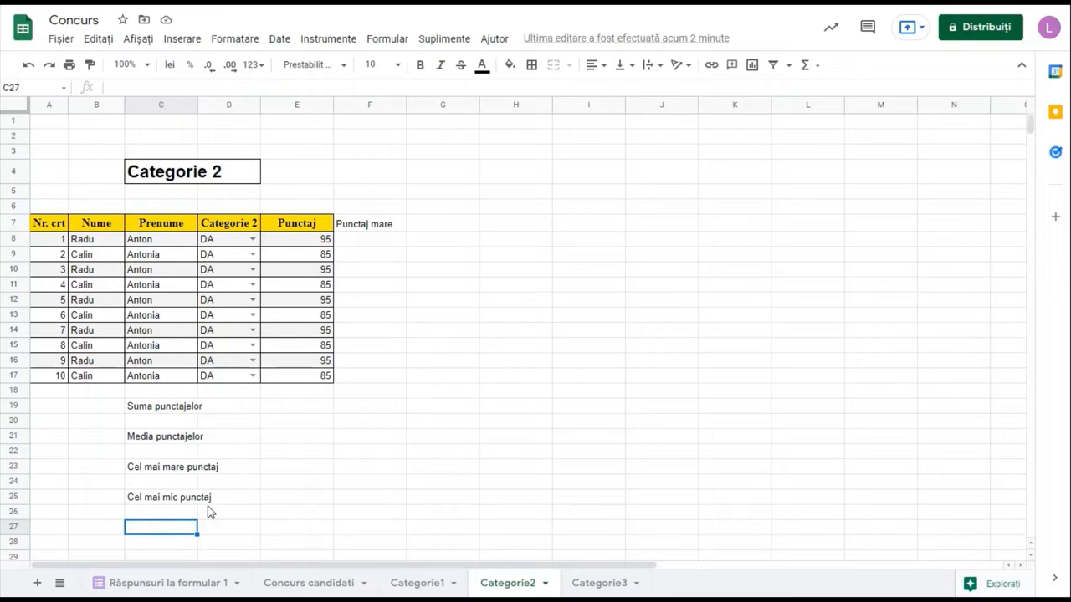
Enter =sum(E8:E17) in E19 beside Suma punctajelor, totalling 900
click(285, 409)
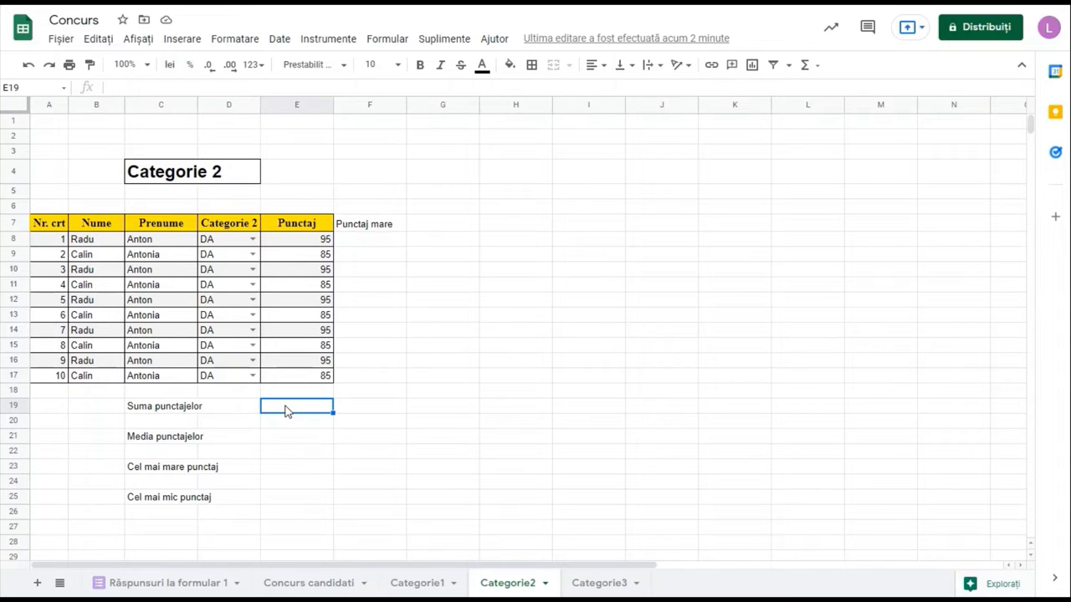
text(=sum()
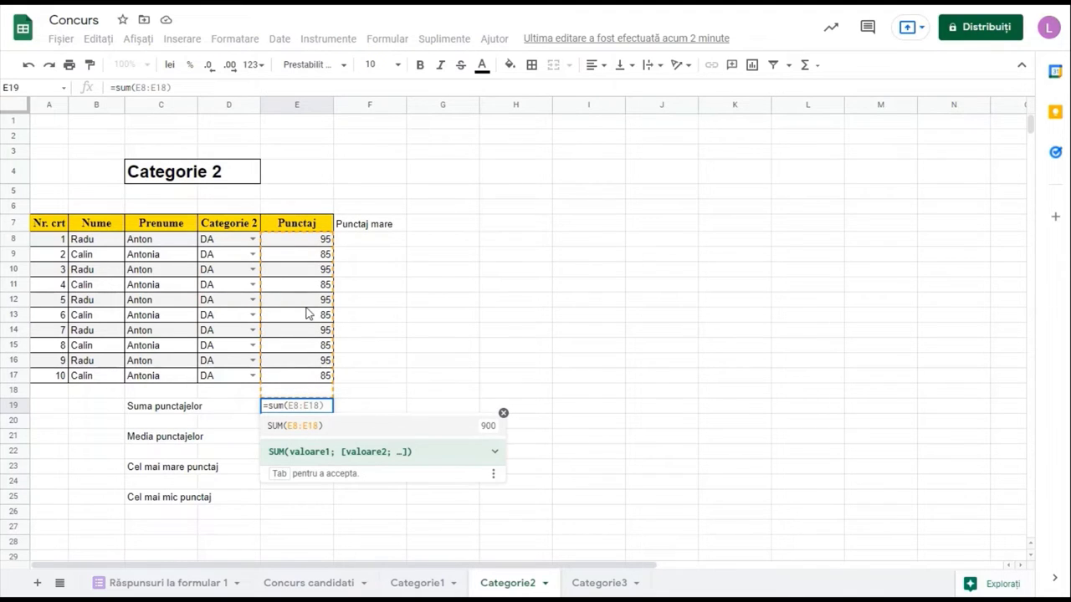
drag(286, 243, 299, 381)
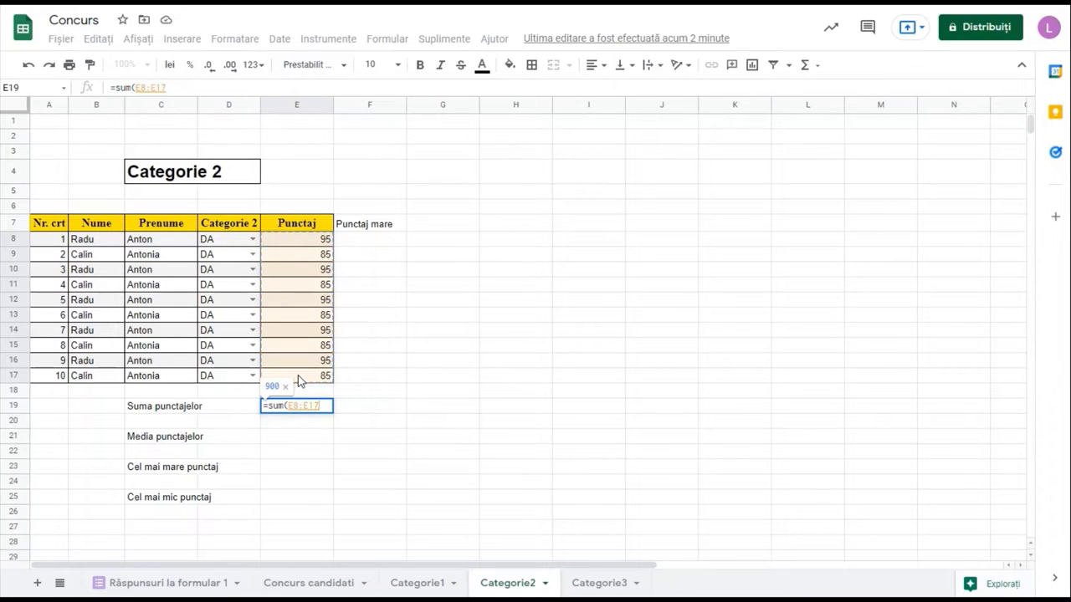
text())
key(Return)
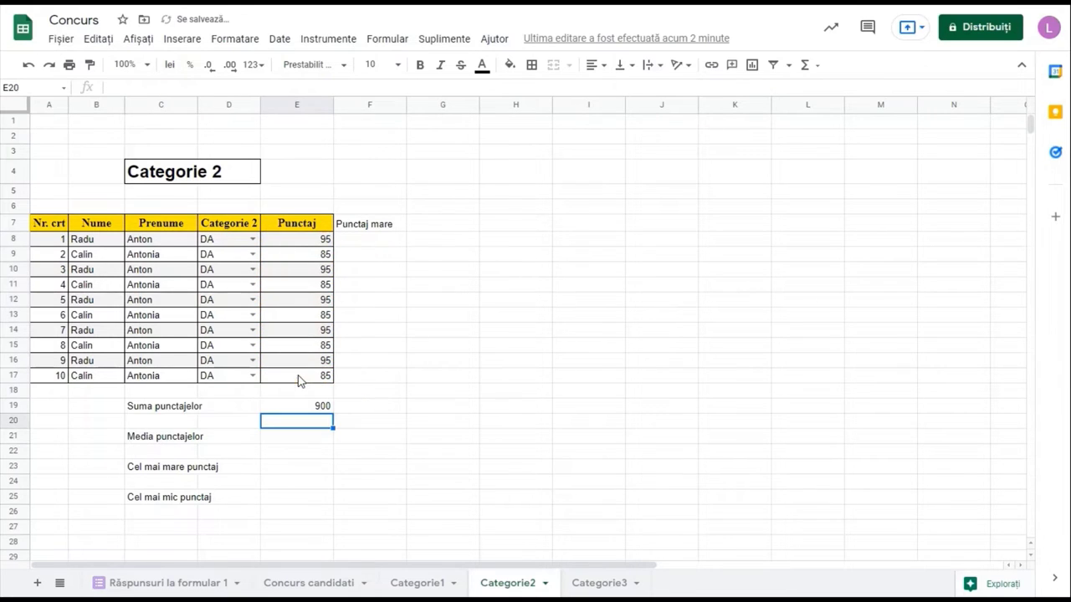
Enter =average(E8:E17) in E21 for a Media punctajelor of 90
click(284, 444)
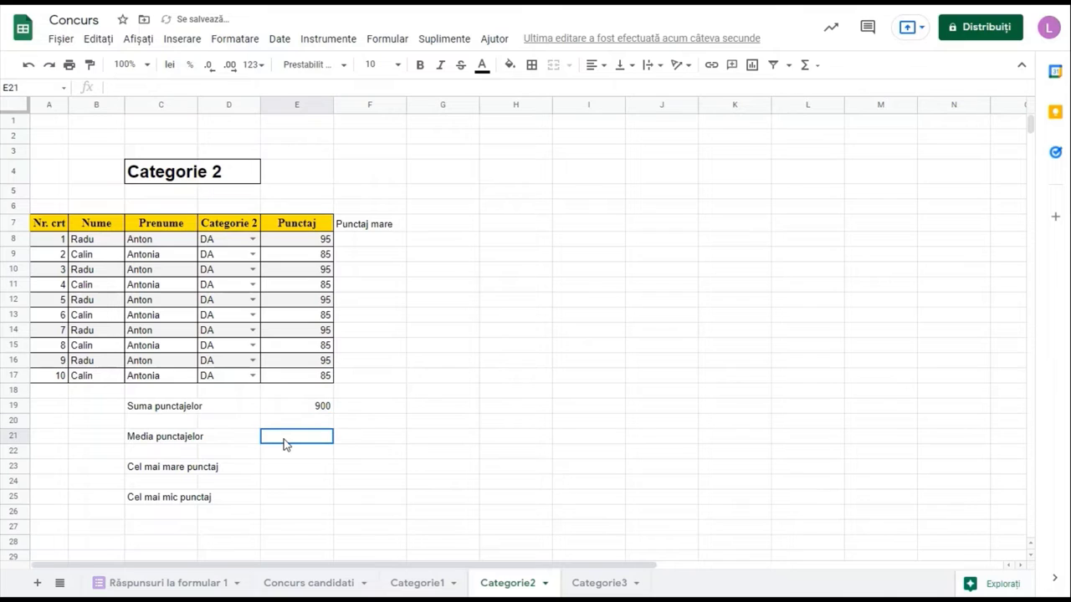
text(=)
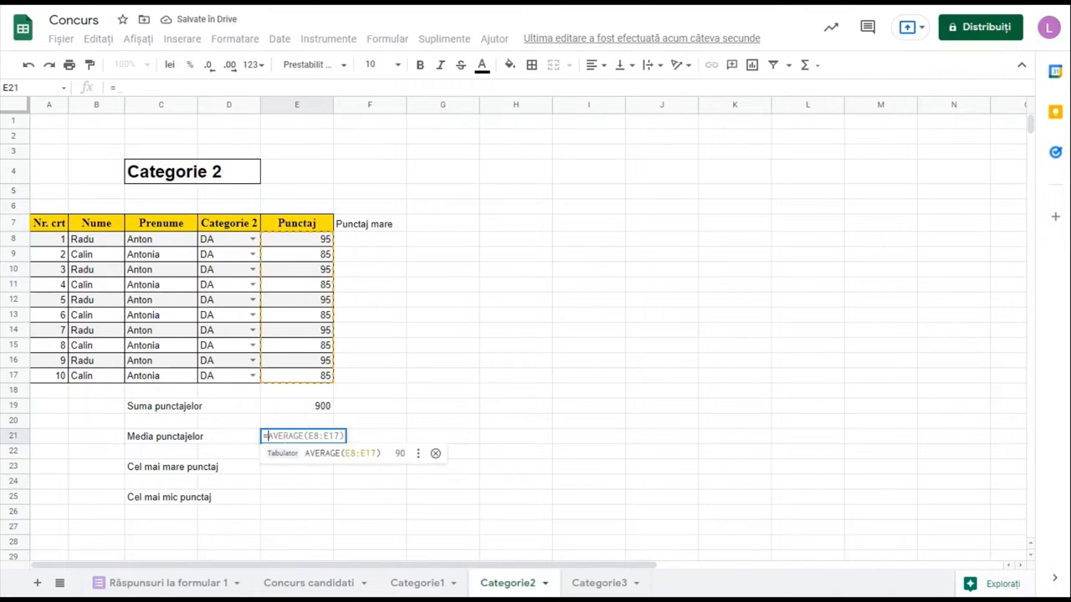
text(average)
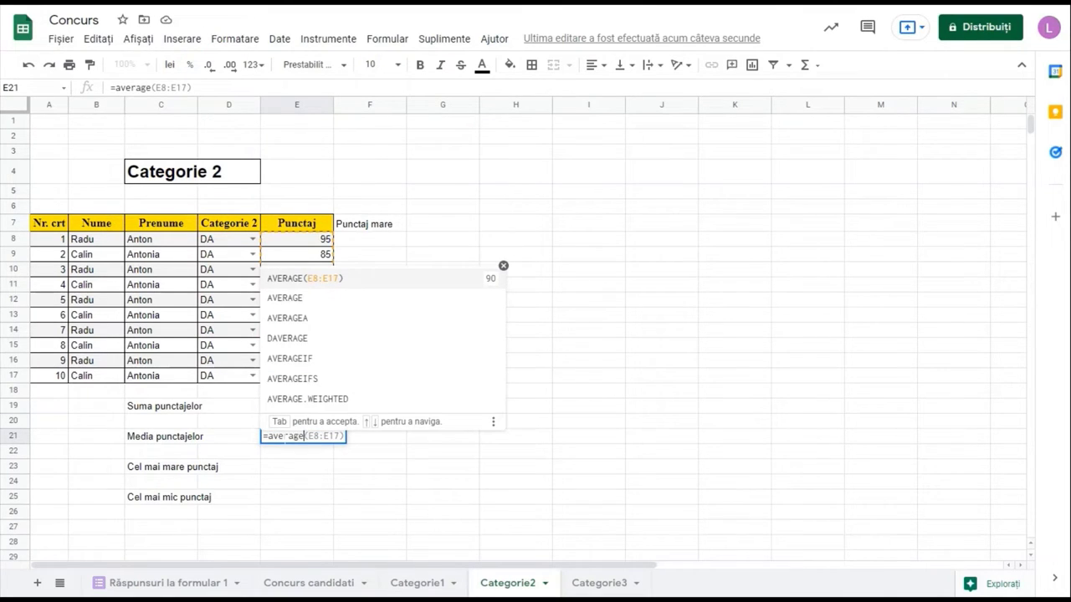
text(()
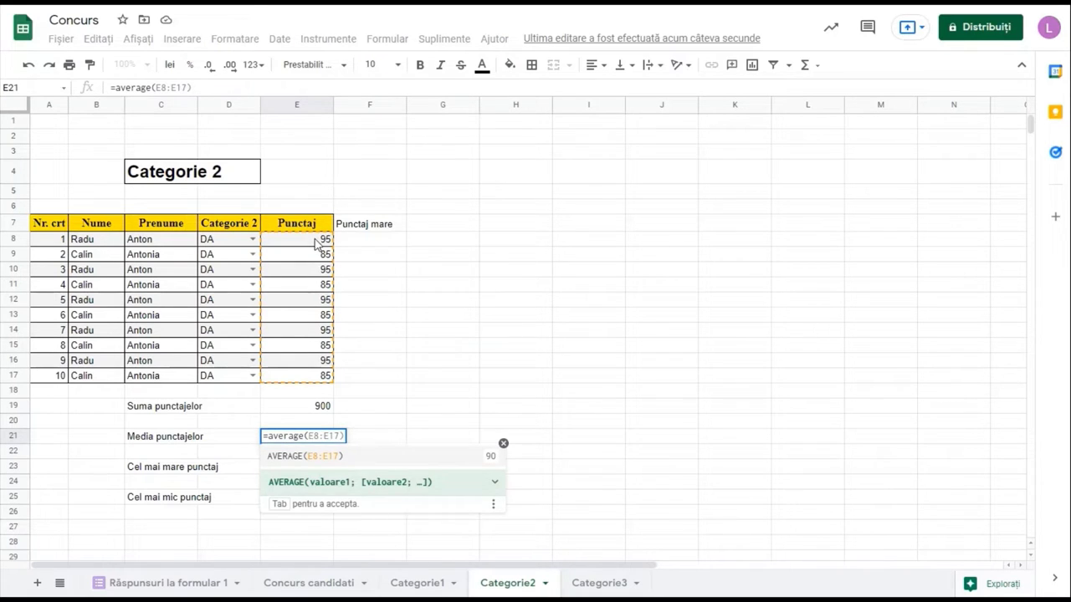
drag(315, 243, 310, 377)
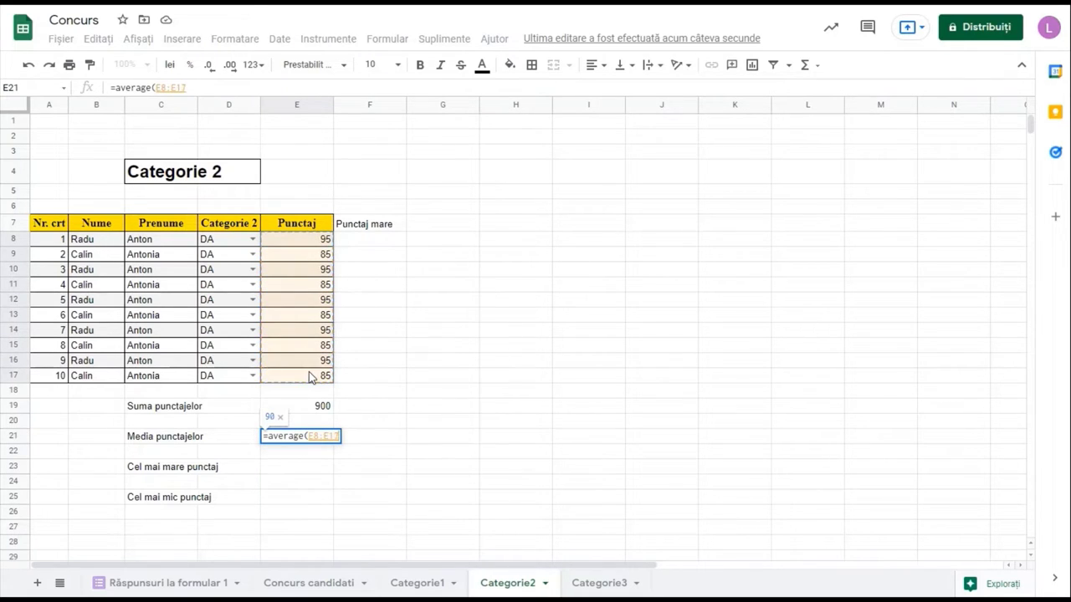
text())
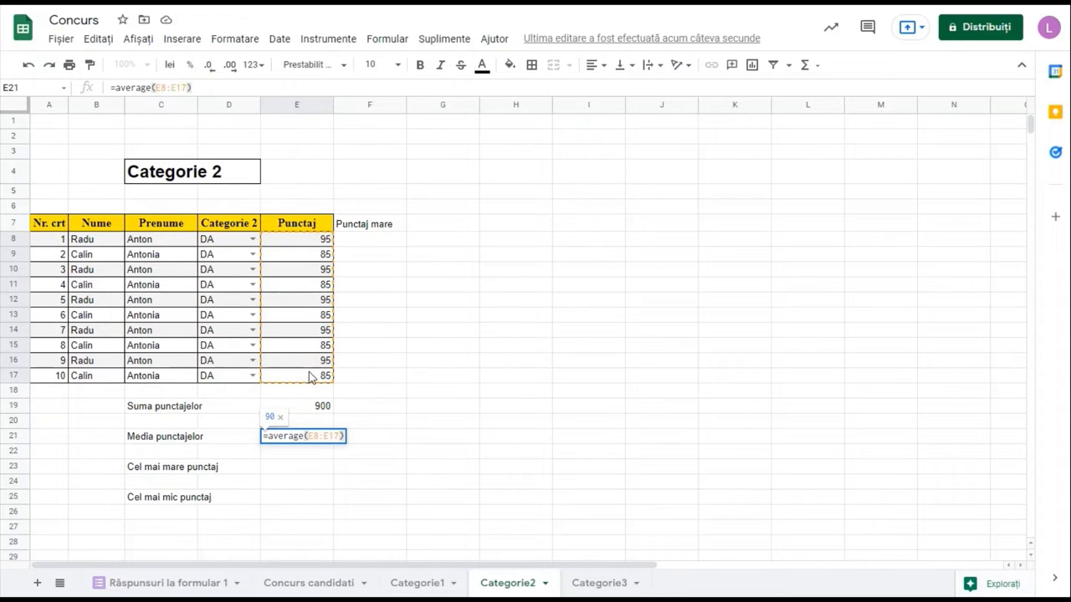
key(Return)
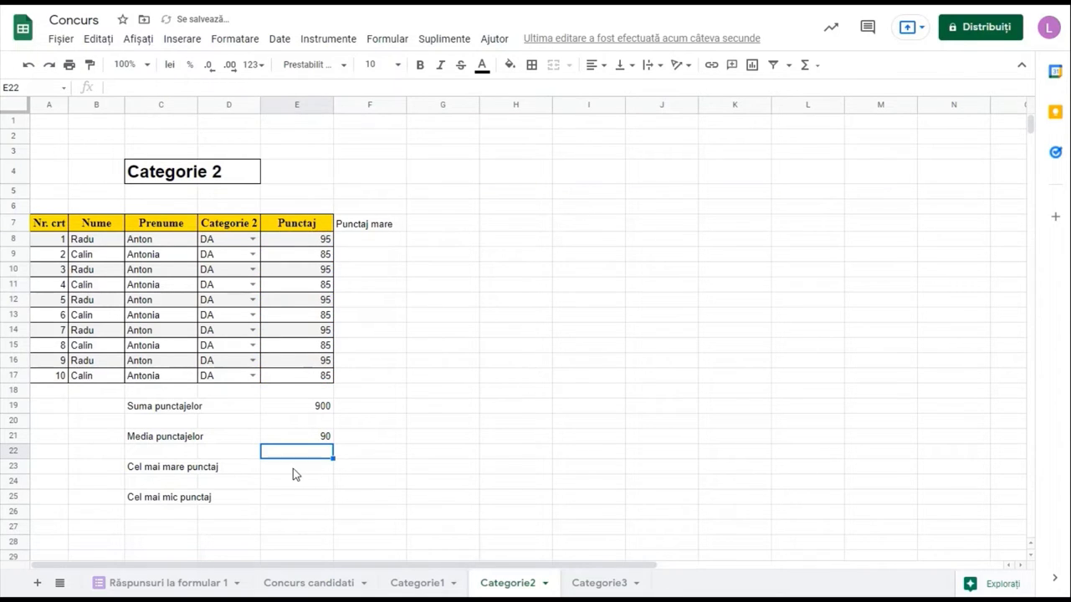
click(293, 470)
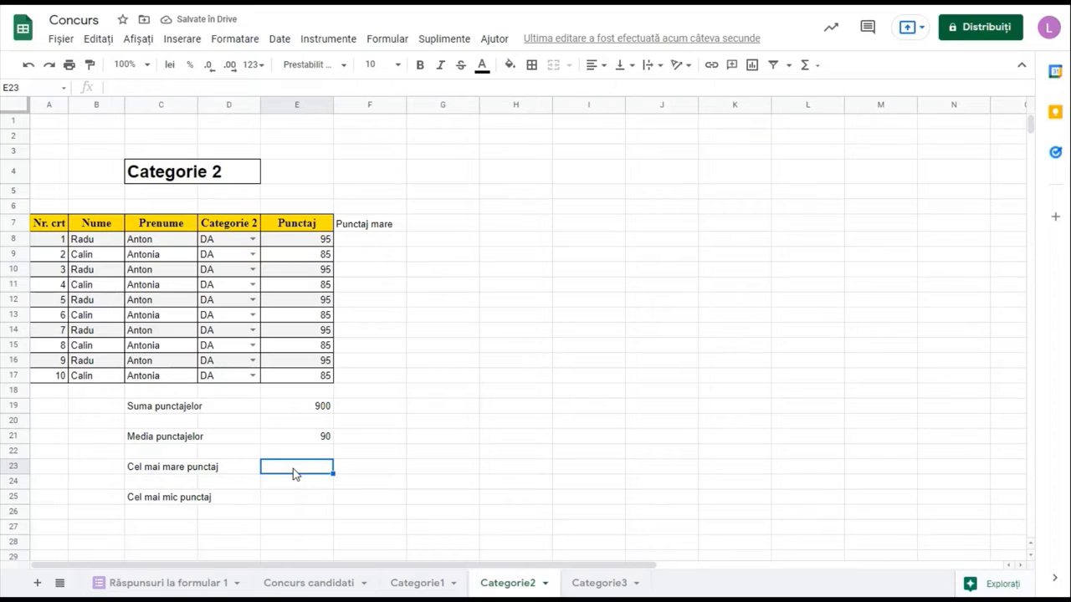
Enter =max(E8:E17) in E23 for the highest score, 95
text(=ma)
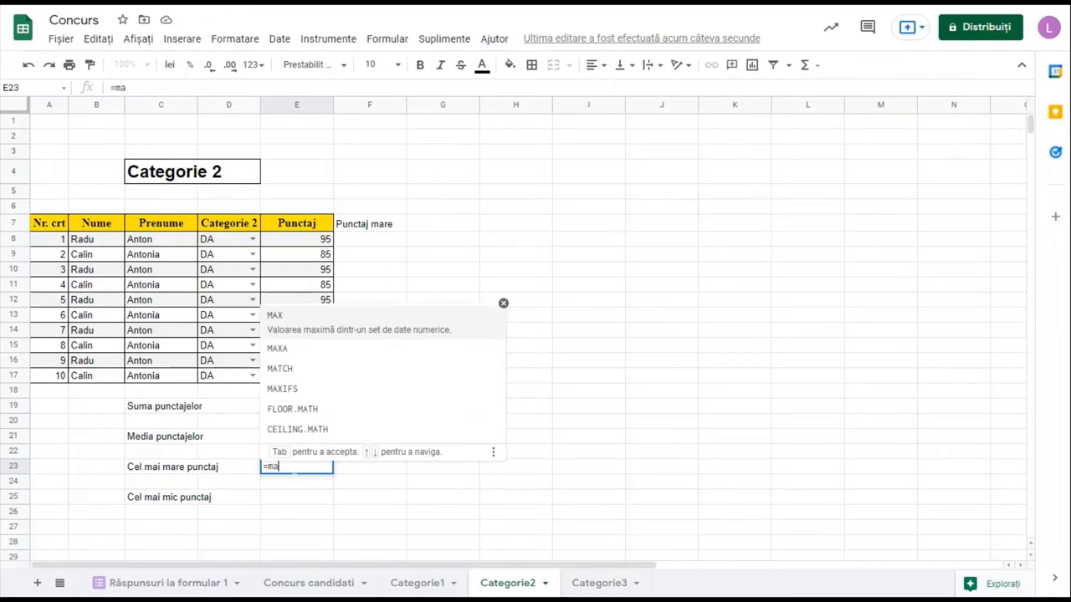
text(x)
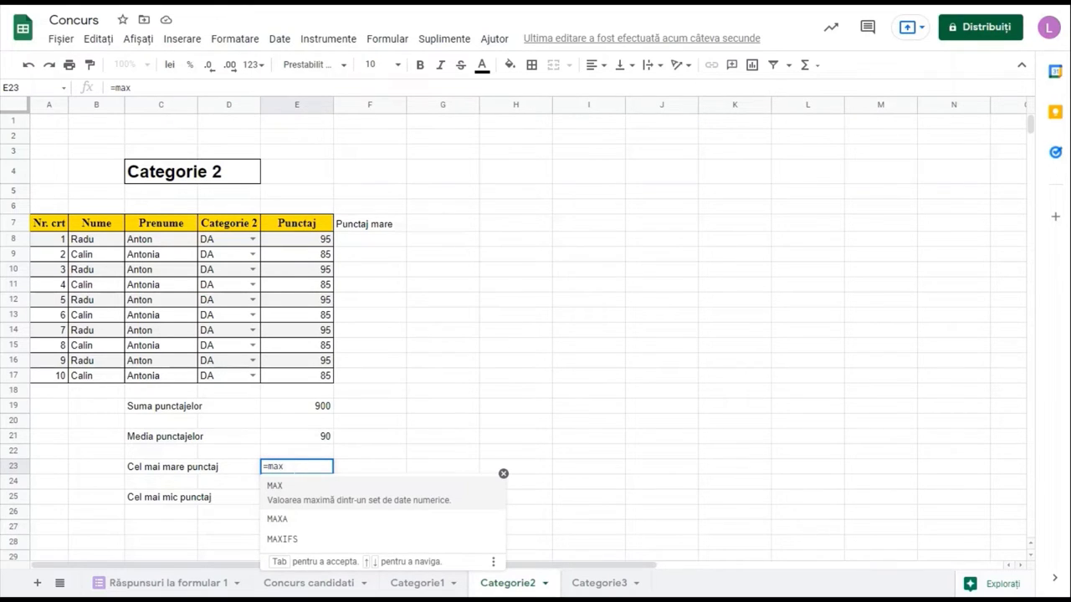
text(()
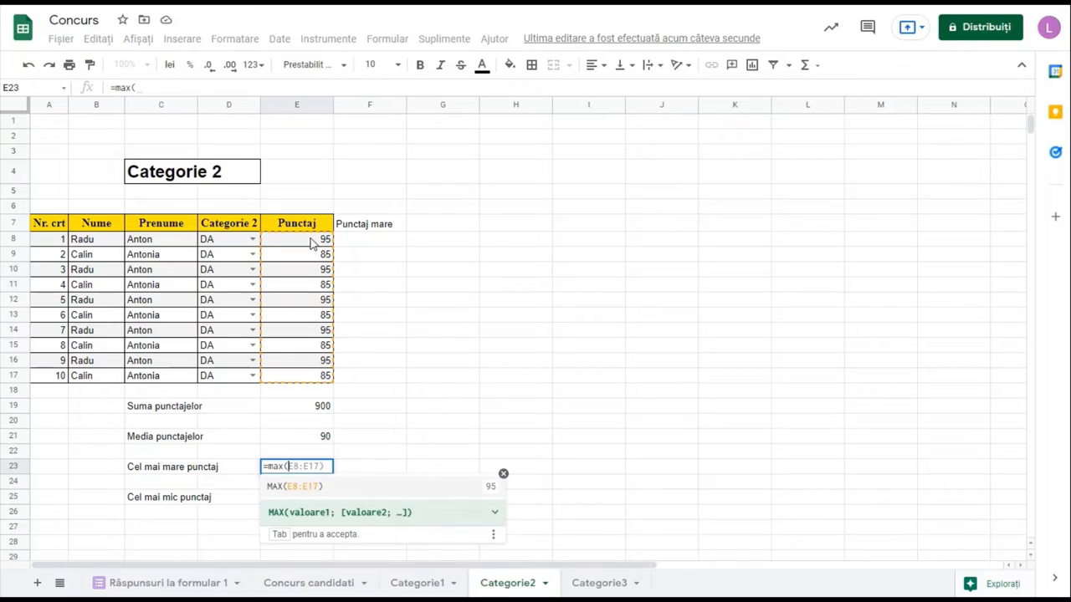
drag(311, 243, 299, 379)
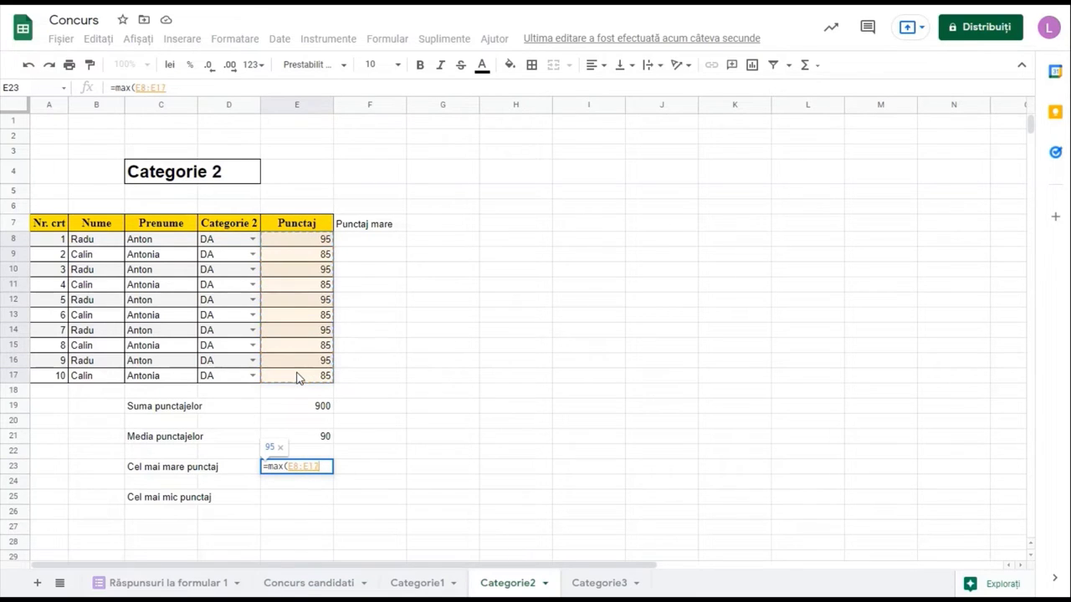
text())
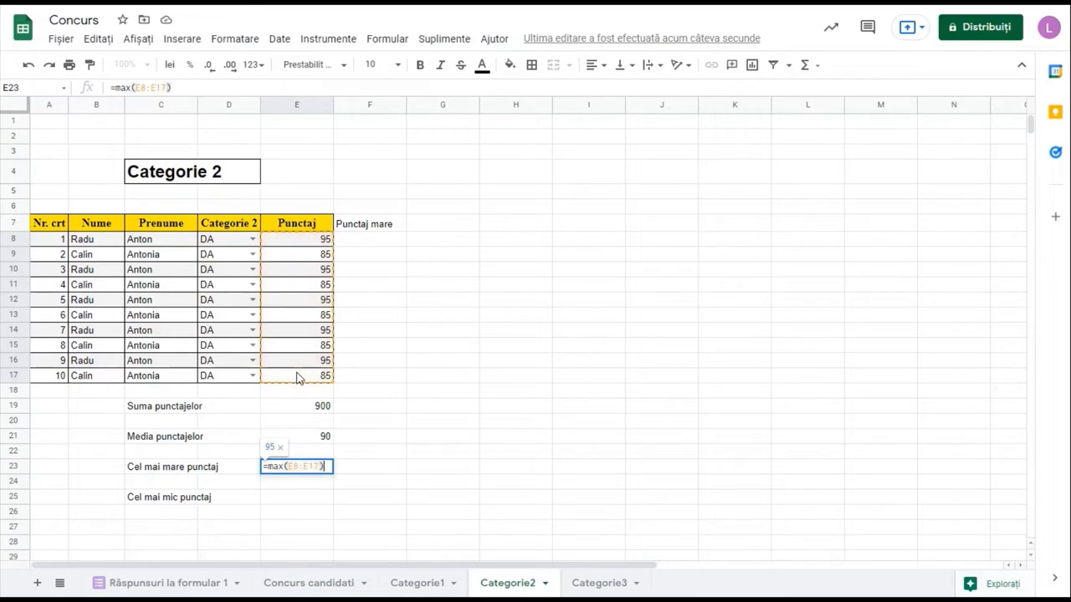
key(Return)
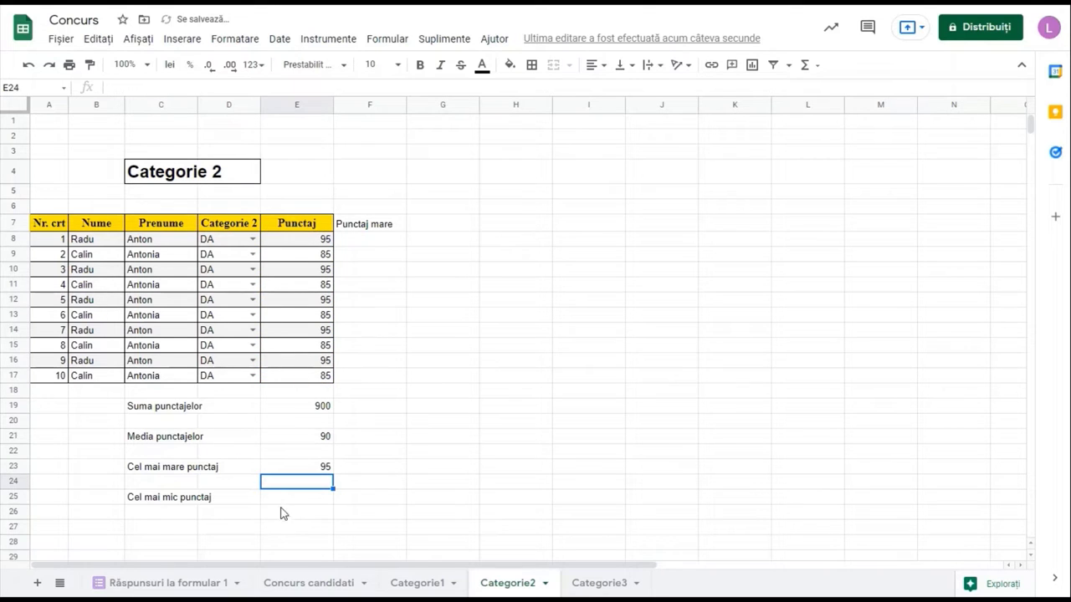
Enter =min(E8:E17) in E25 for the lowest score, 85
click(280, 500)
text(=)
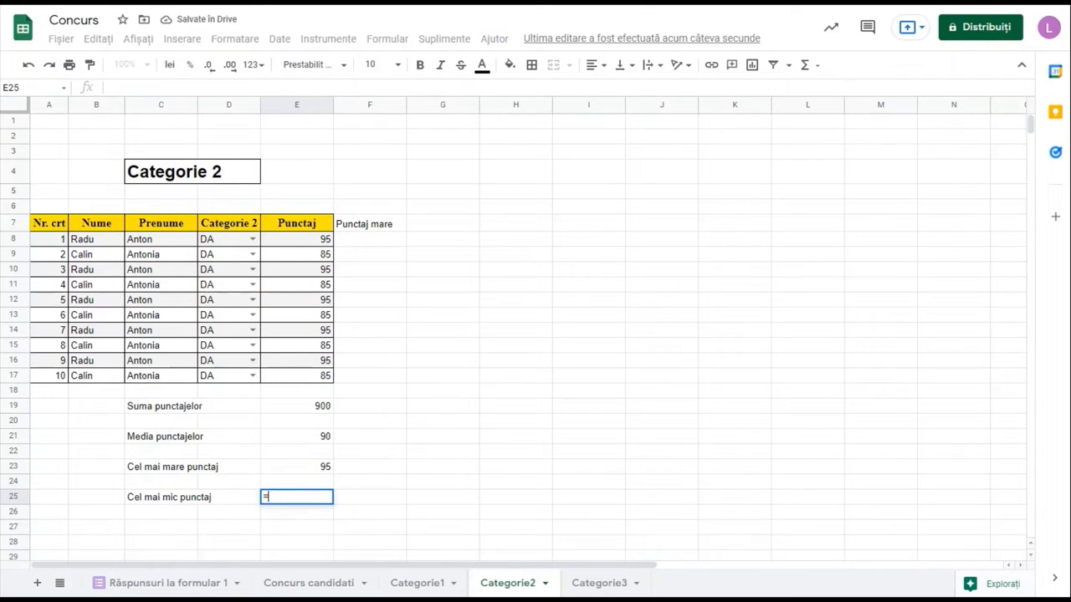
text(min)
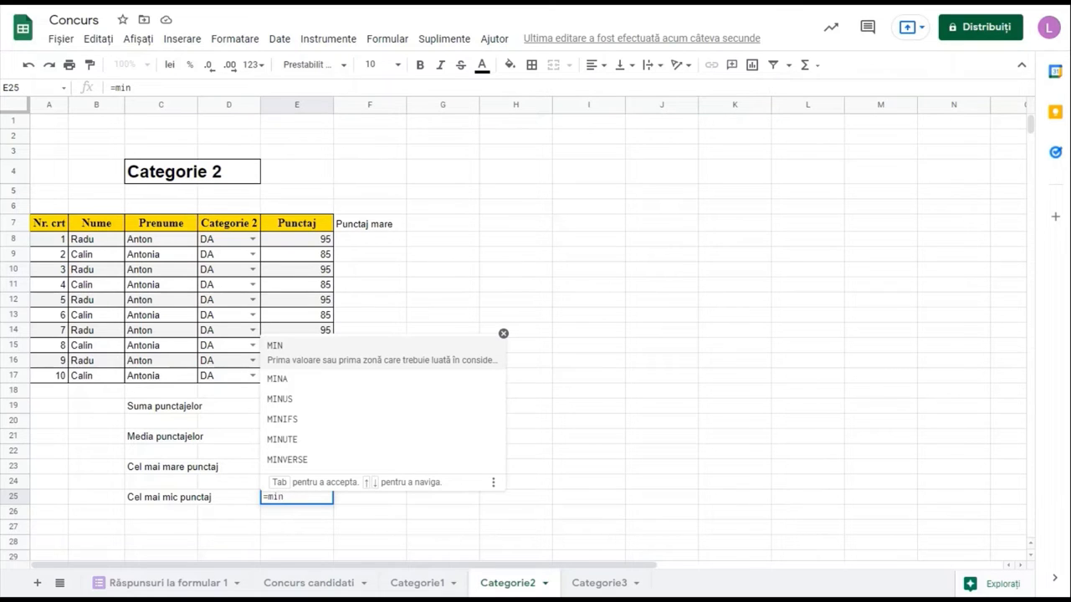
text(()
drag(310, 243, 310, 377)
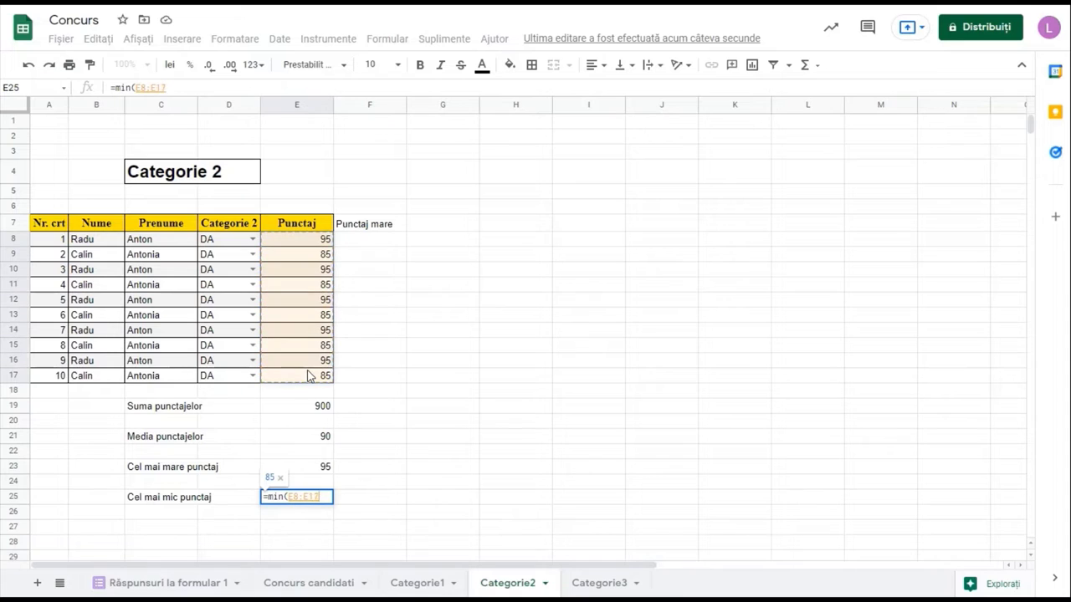
text())
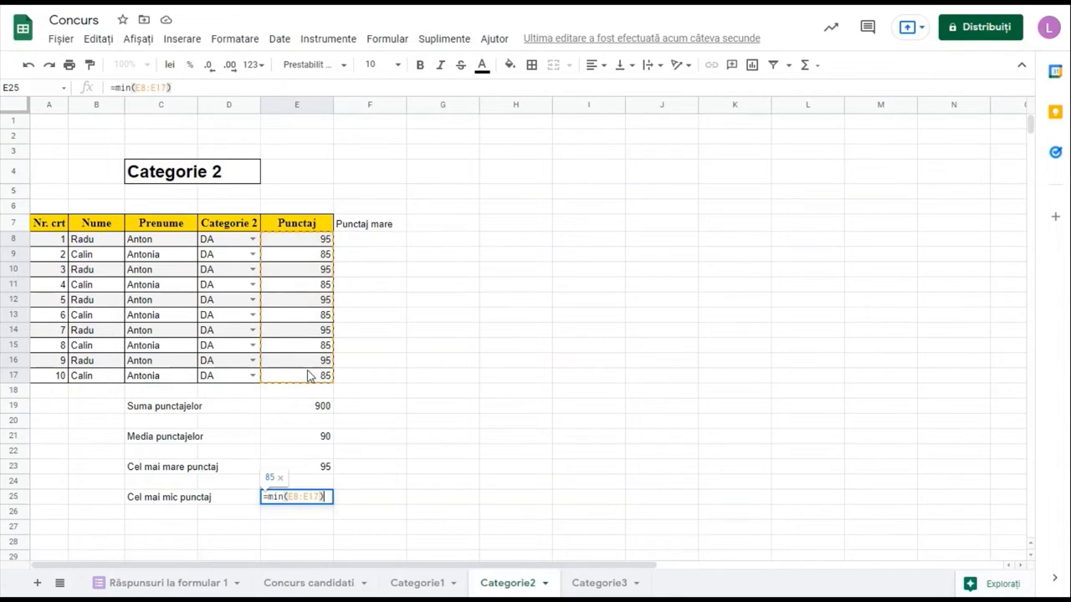
key(Return)
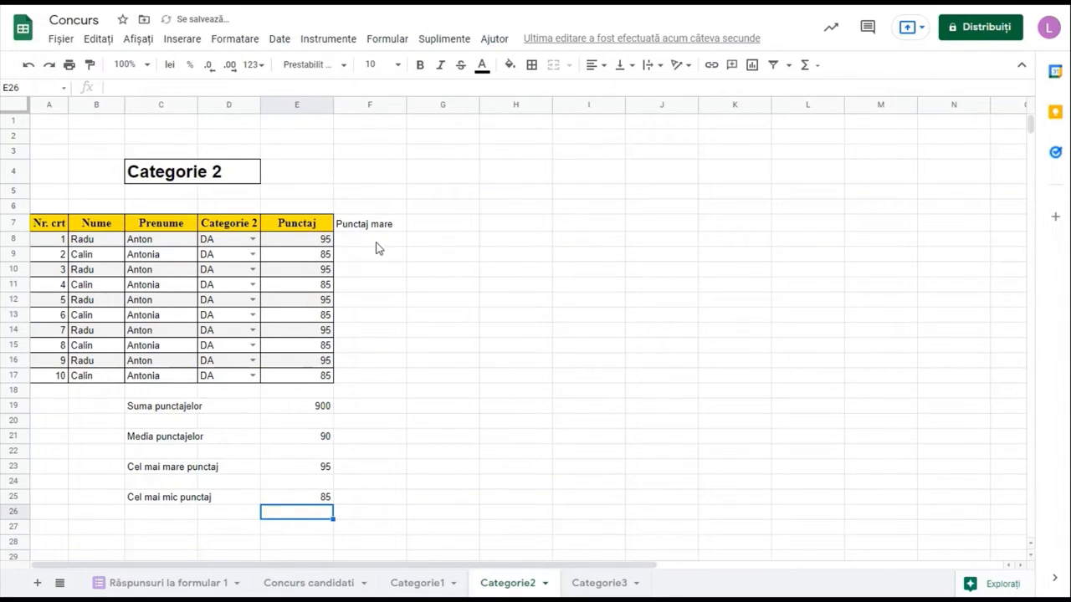
click(376, 244)
Fill F8:F17 with =if(E8>90;"DA";"NU") to flag scores above 90
text(=if)
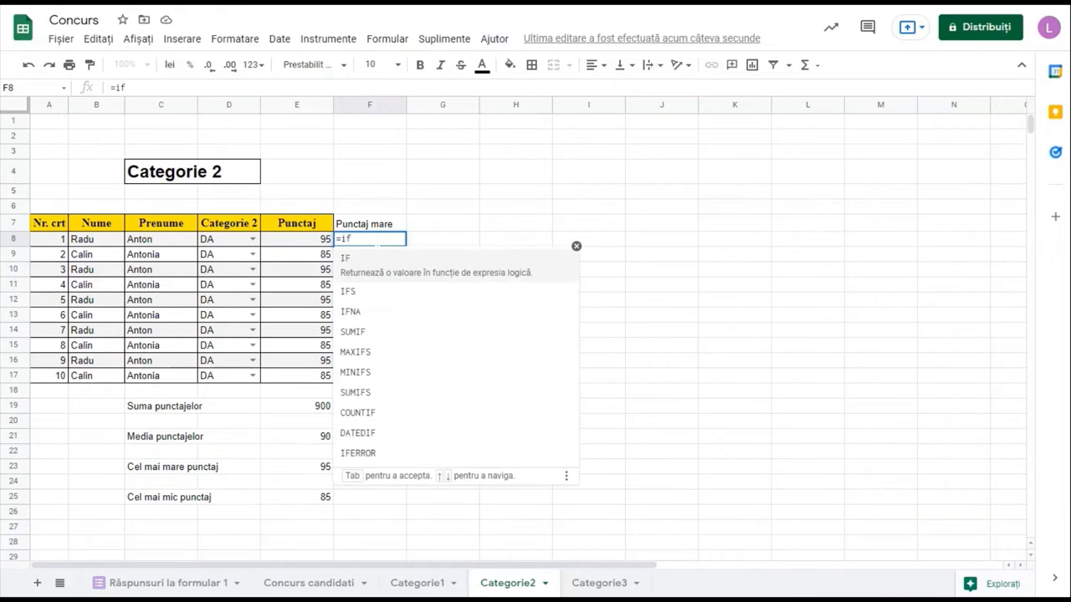
text(()
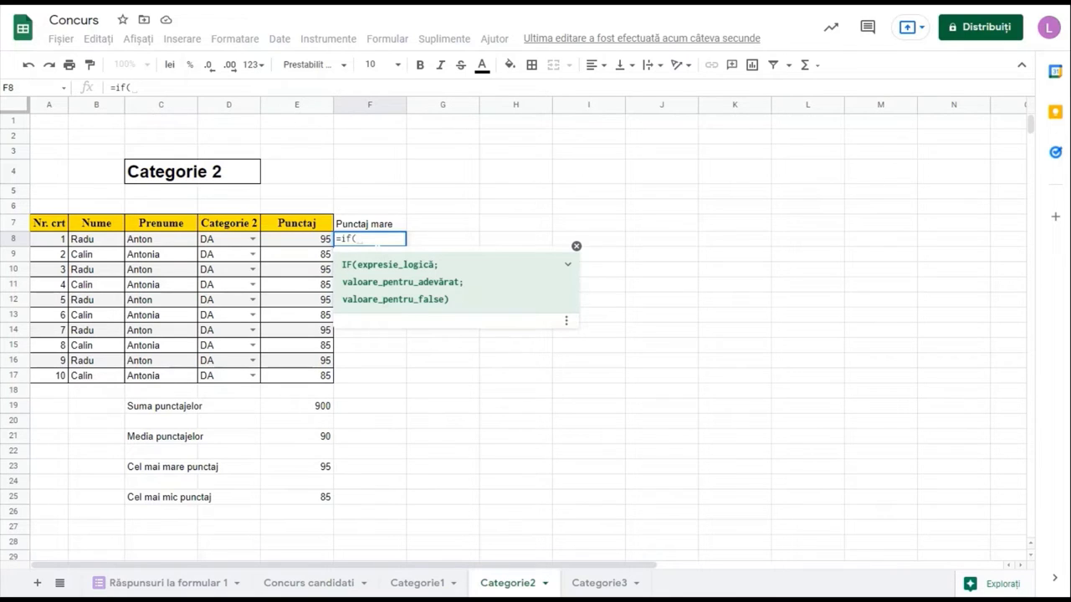
click(303, 245)
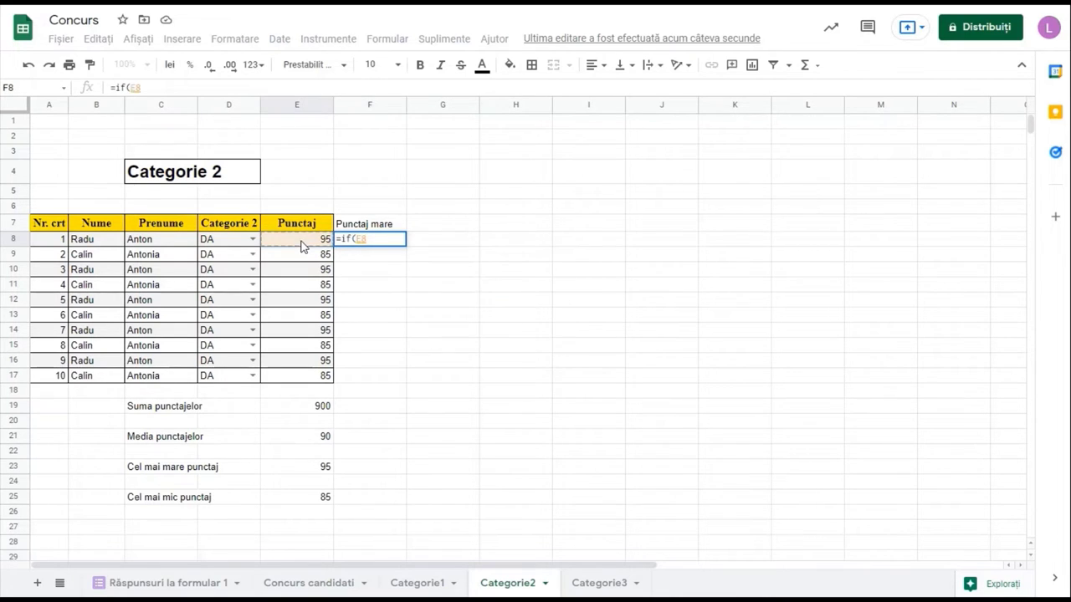
text(>90;)
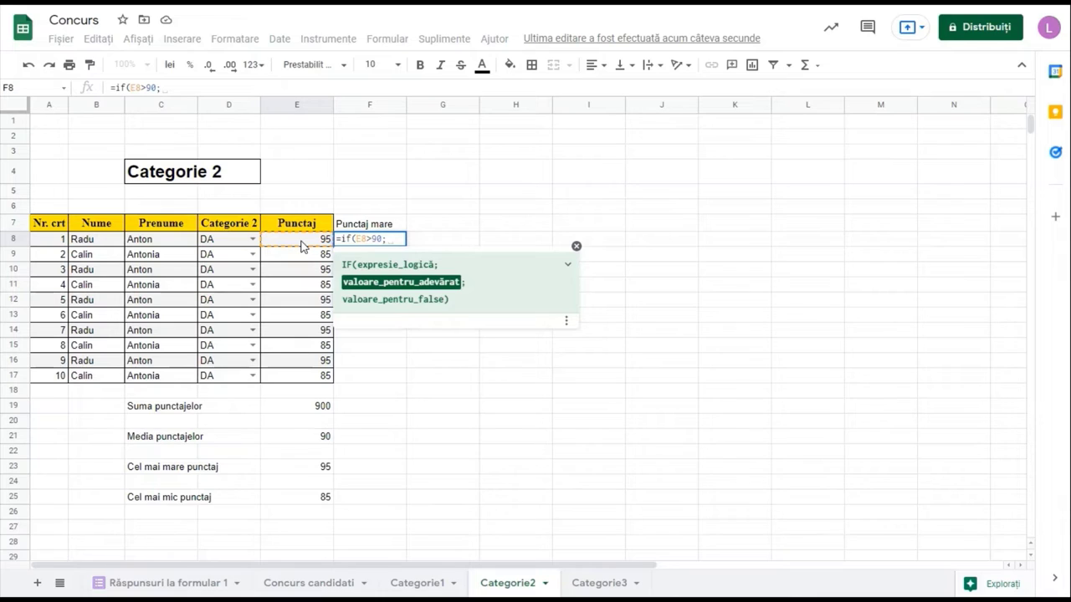
text("DA)
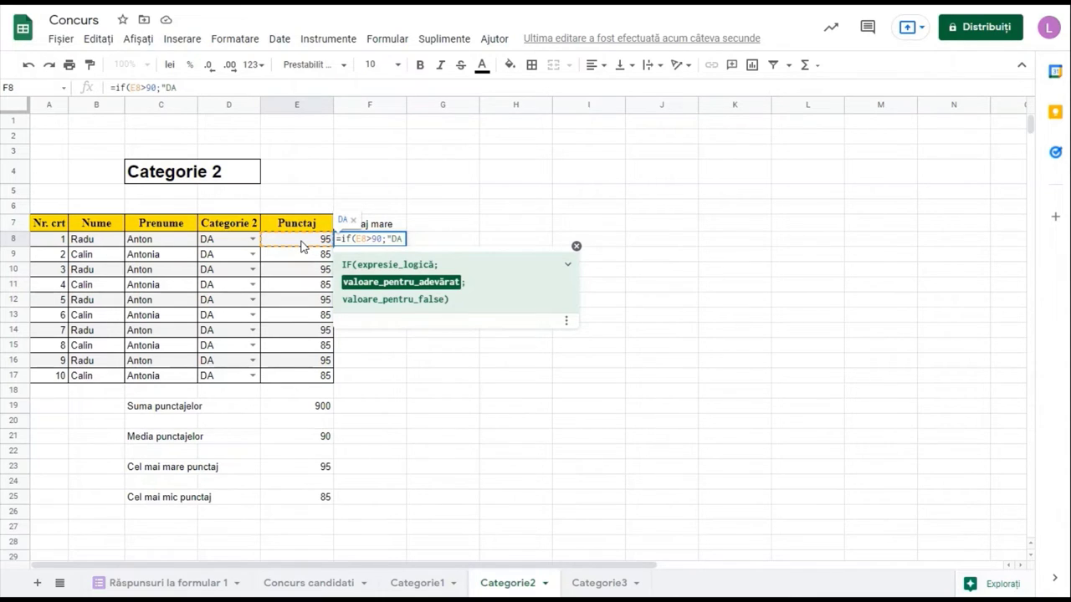
text(";)
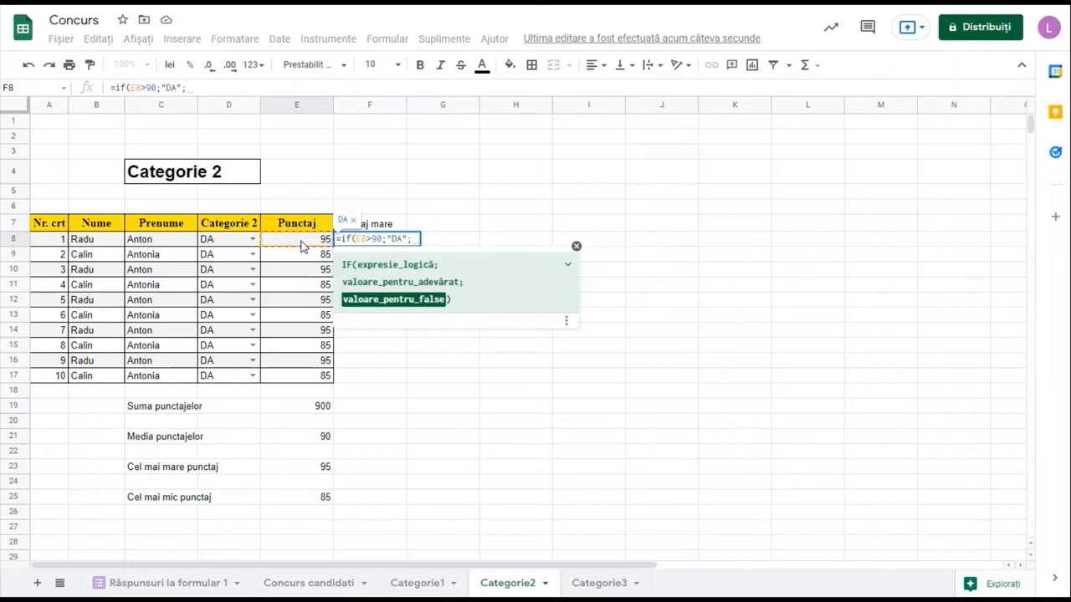
text("NU")
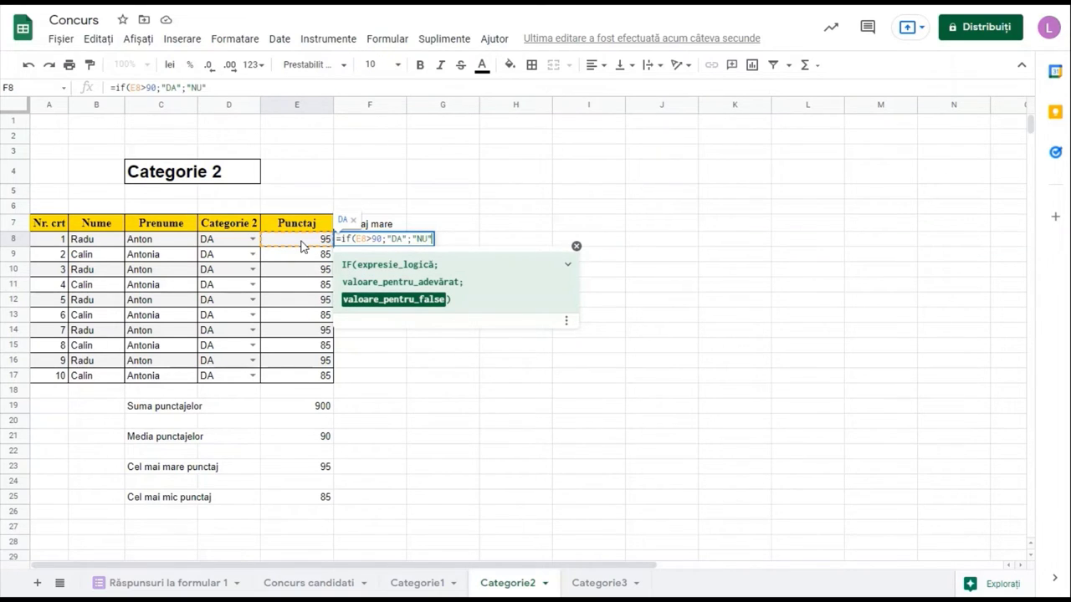
key(Return)
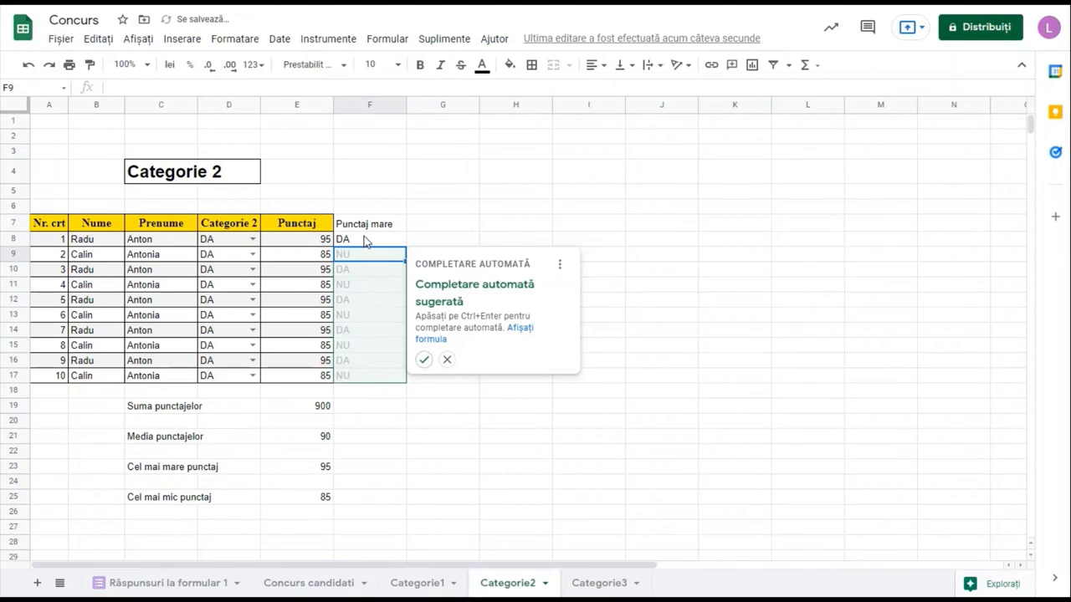
click(365, 241)
drag(405, 246, 402, 379)
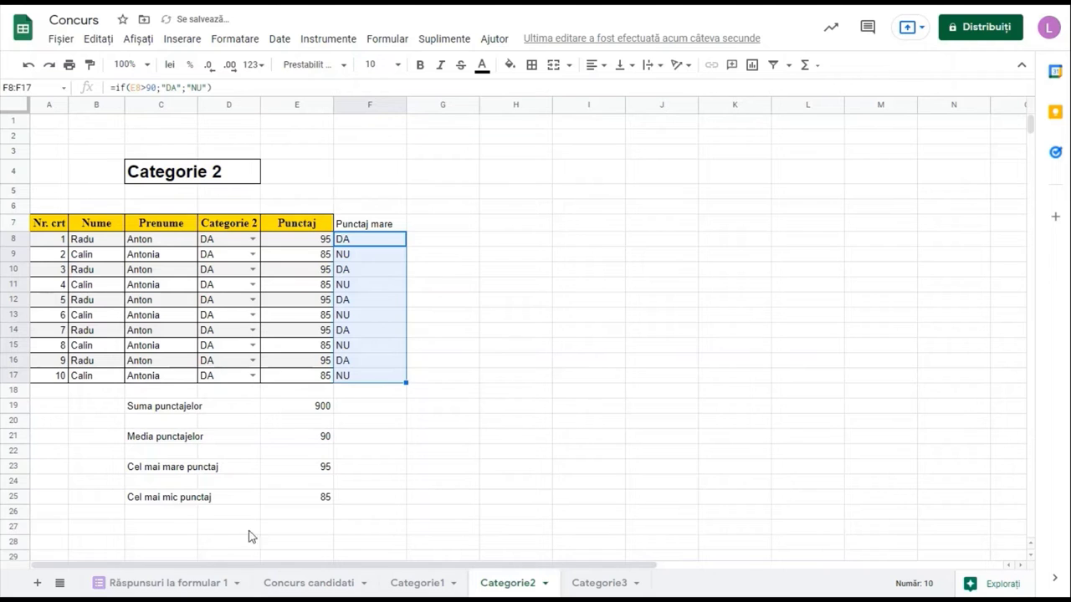
click(417, 583)
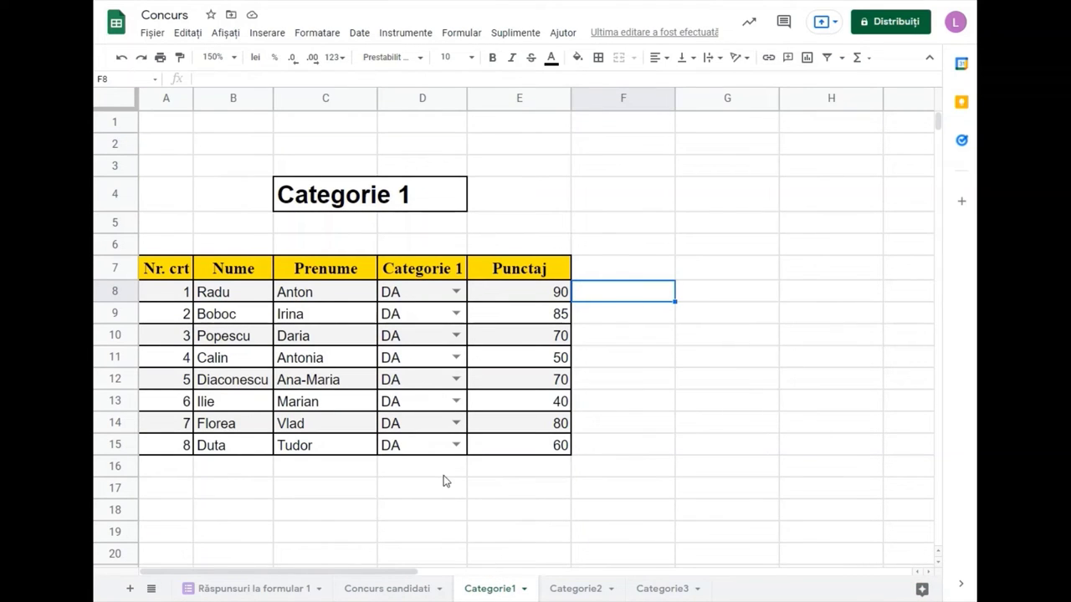
Enter the label 'Punctajul maxim:' in C17 below the table
click(430, 494)
click(352, 493)
text(Punctajul maxim)
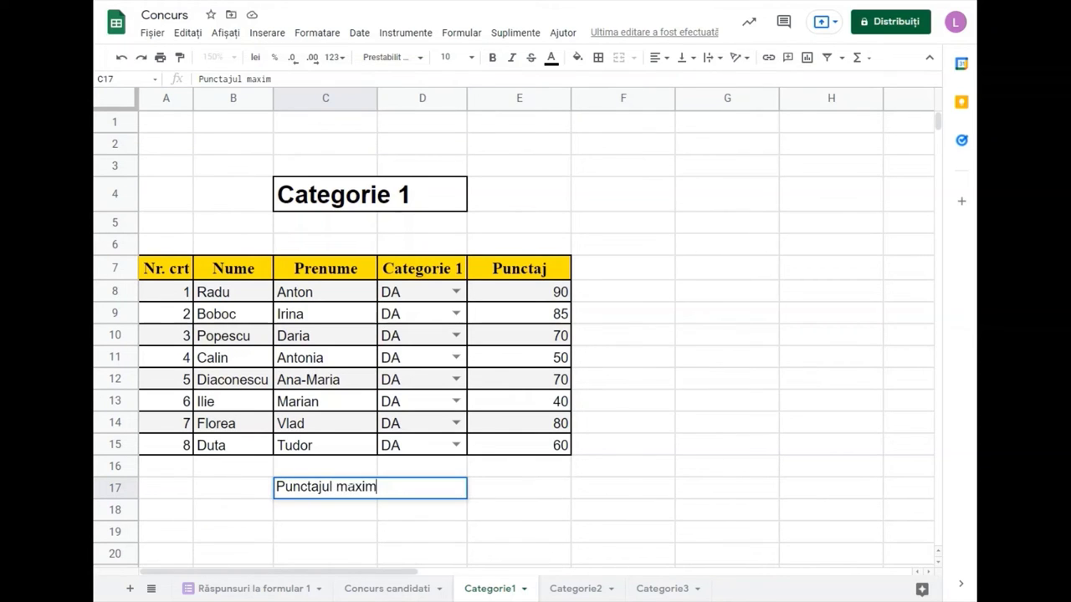
text(:)
key(Return)
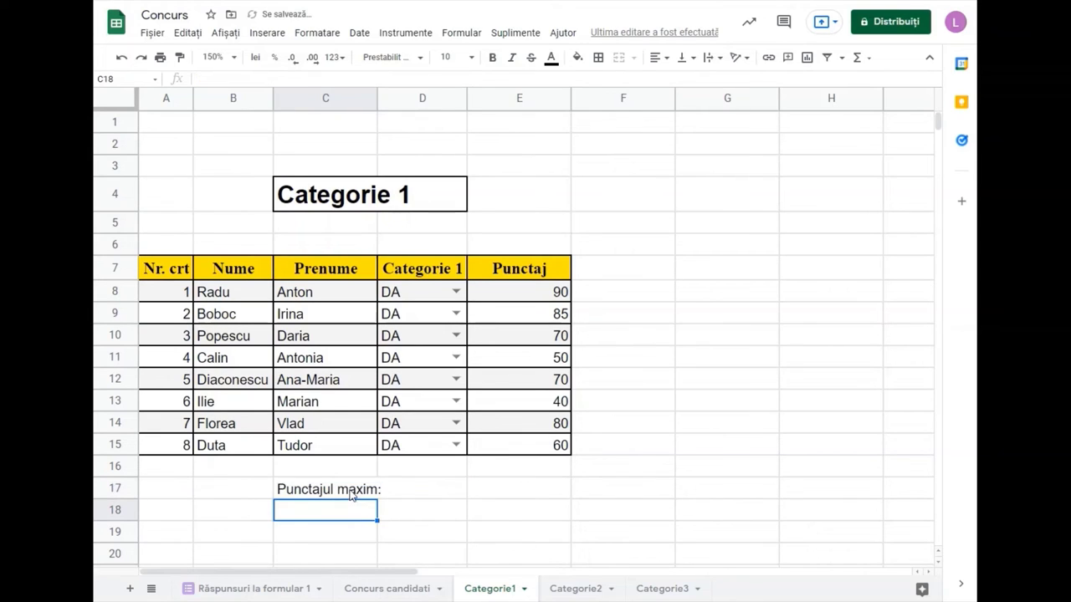
Enter =MAX(E8:E15) in E17 to show 90, then type the 'Punctaj maxim 2' label below
click(494, 492)
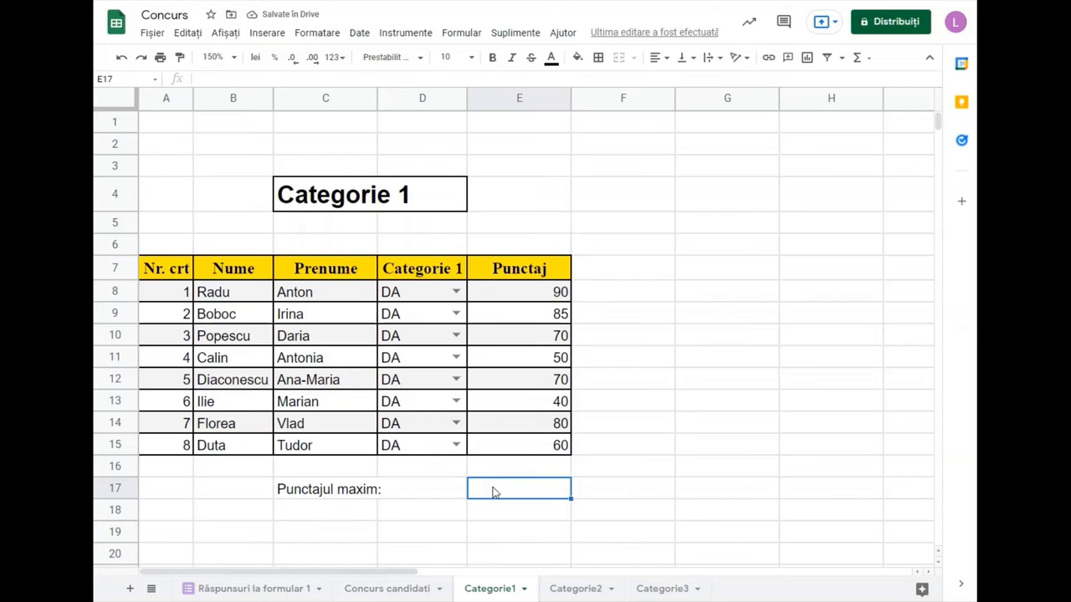
text(=max)
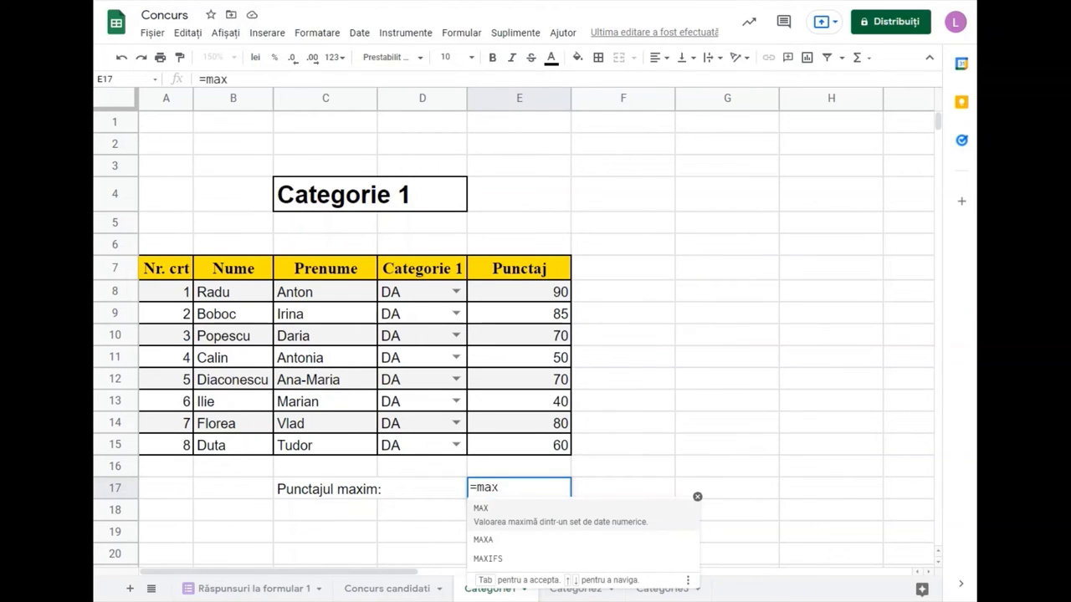
key(Tab)
key(Tab)
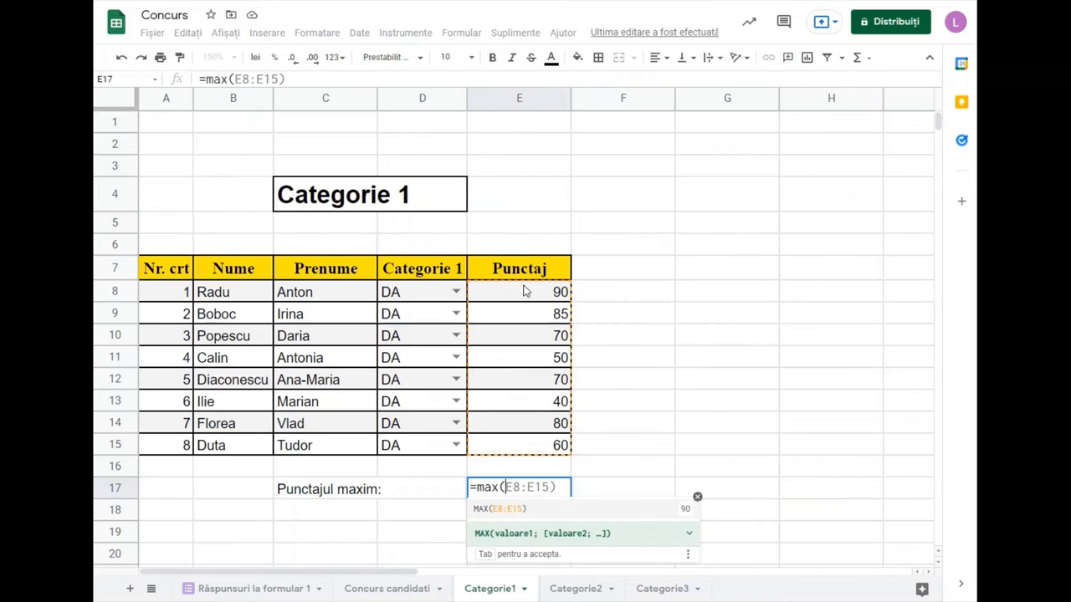
drag(526, 291, 528, 450)
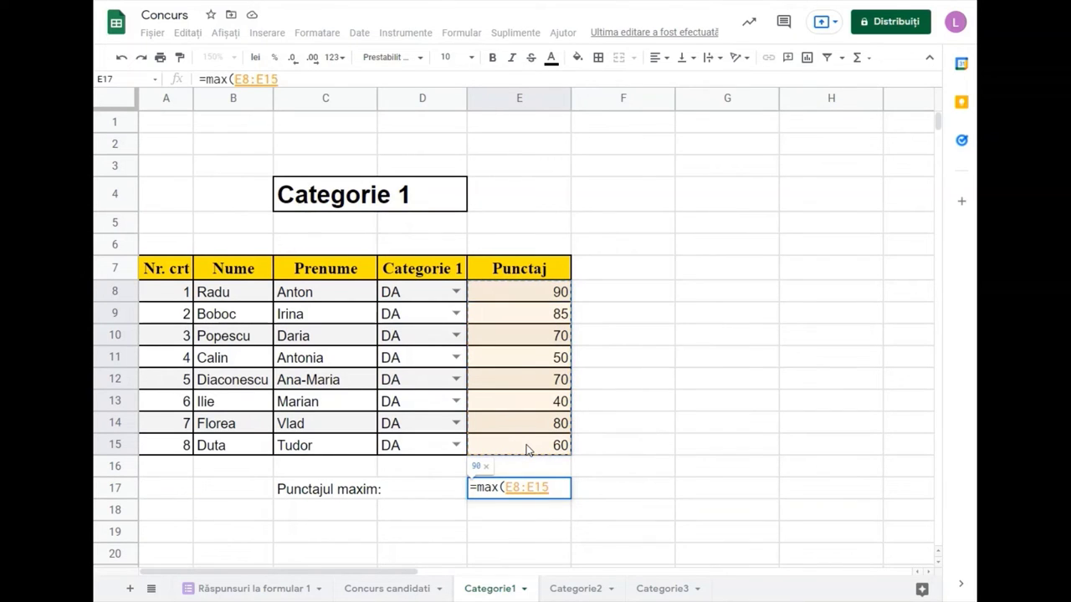
text())
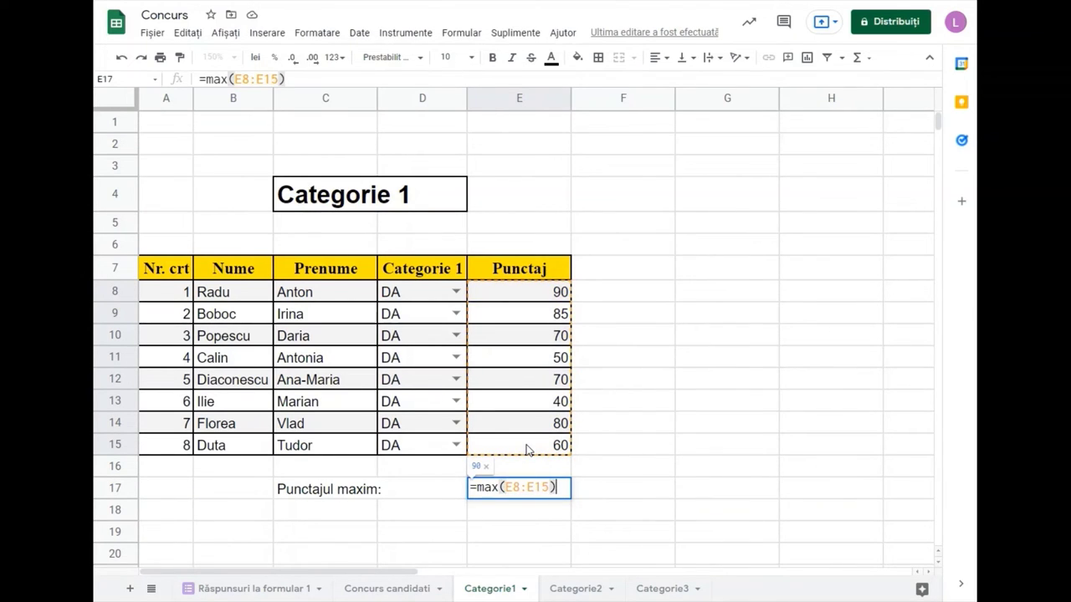
key(Return)
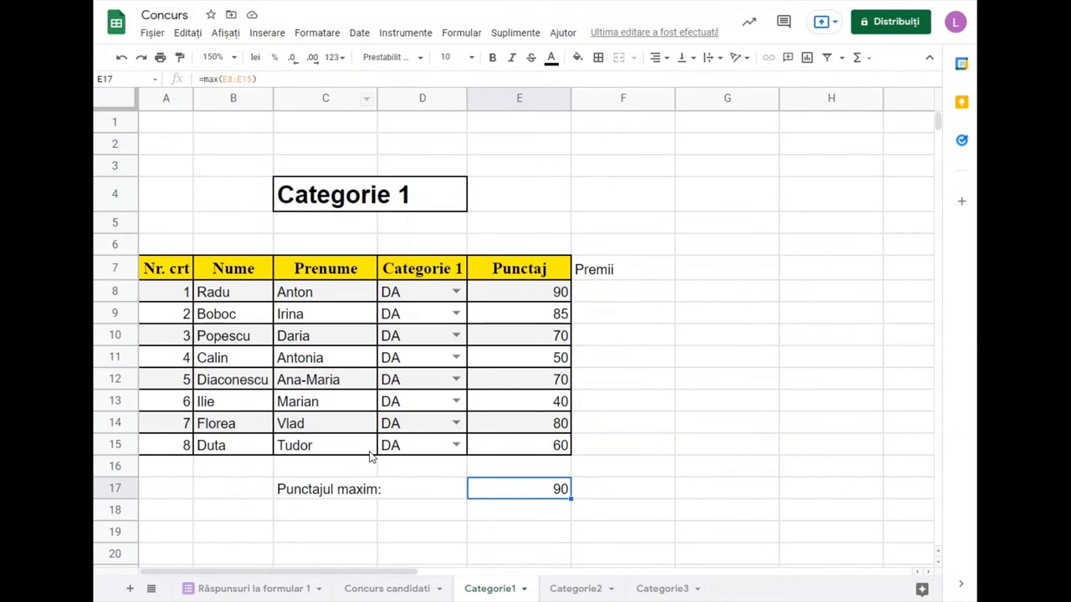
click(327, 518)
text(P)
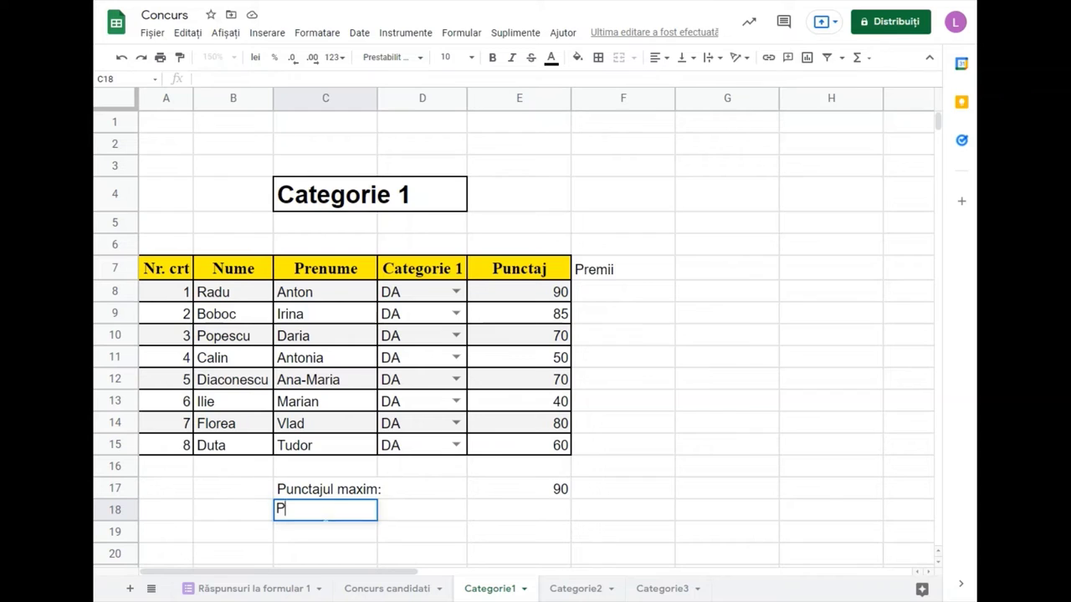
text(unctaj maxim 2)
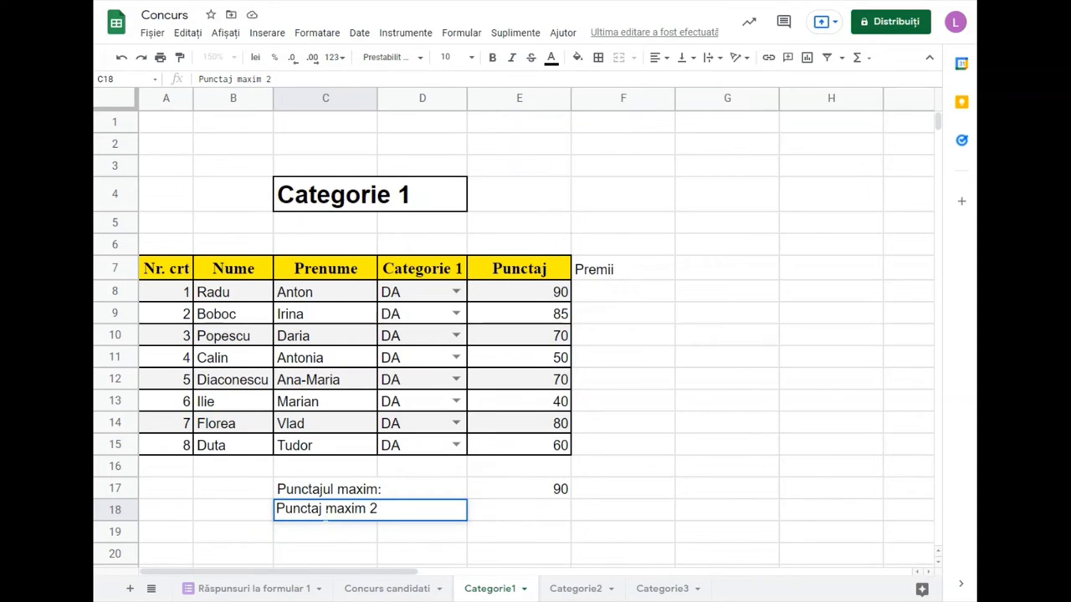
In E18 insert MAXIFS as =MAXIFS(E8:E15;E8:E15;"<"&E17), returning 85
click(533, 519)
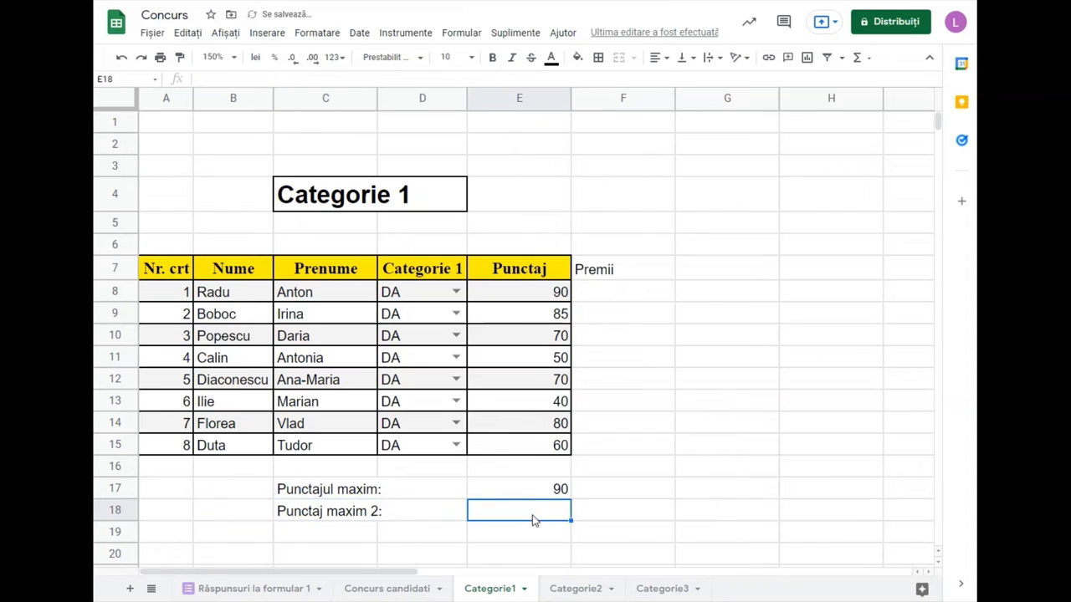
click(260, 39)
mouse_move(287, 323)
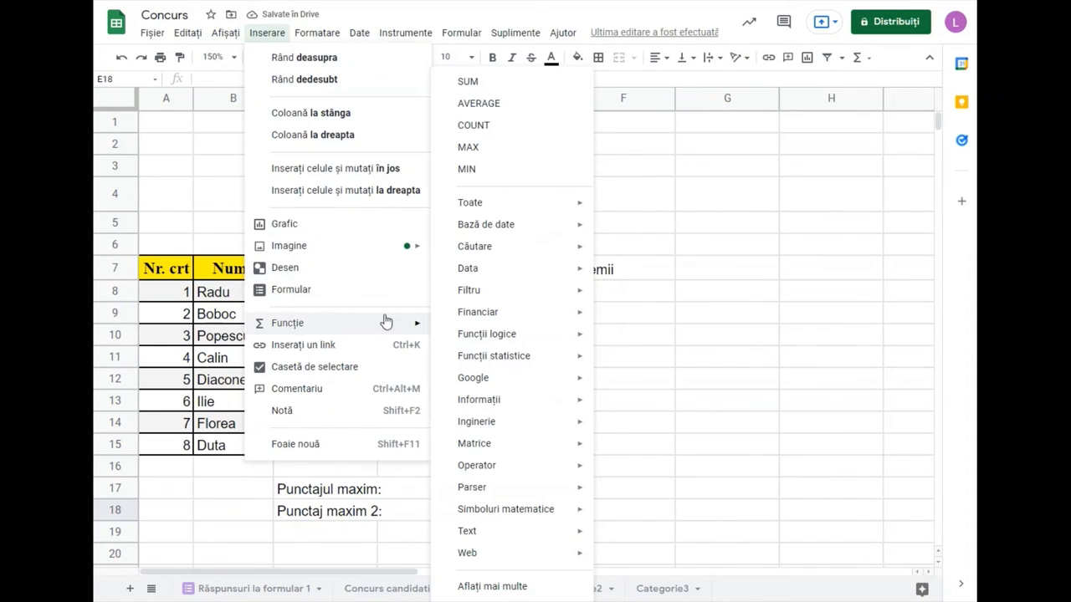
mouse_move(484, 360)
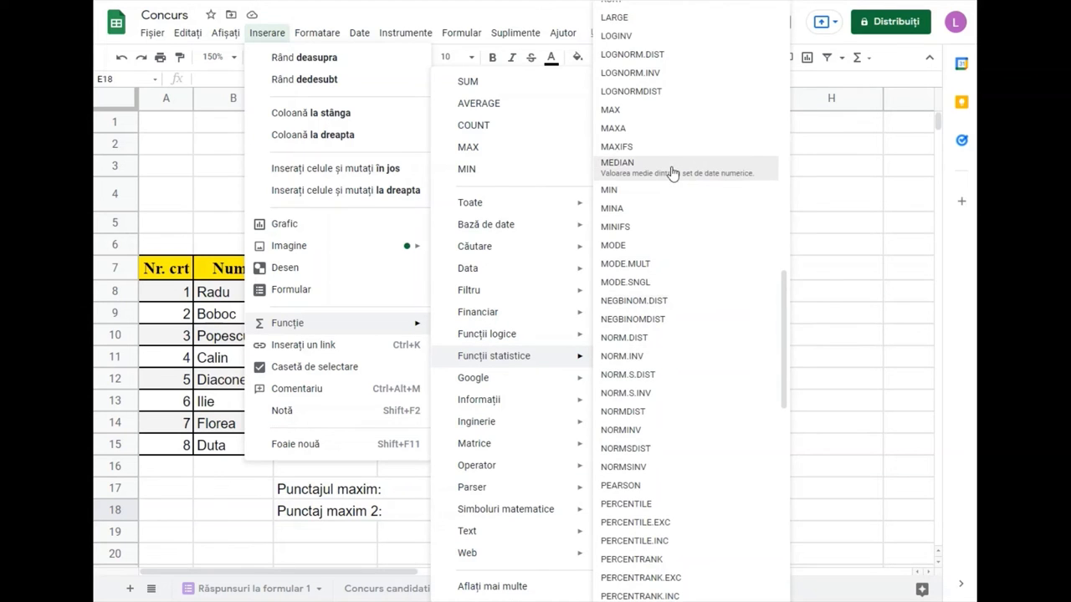
click(624, 152)
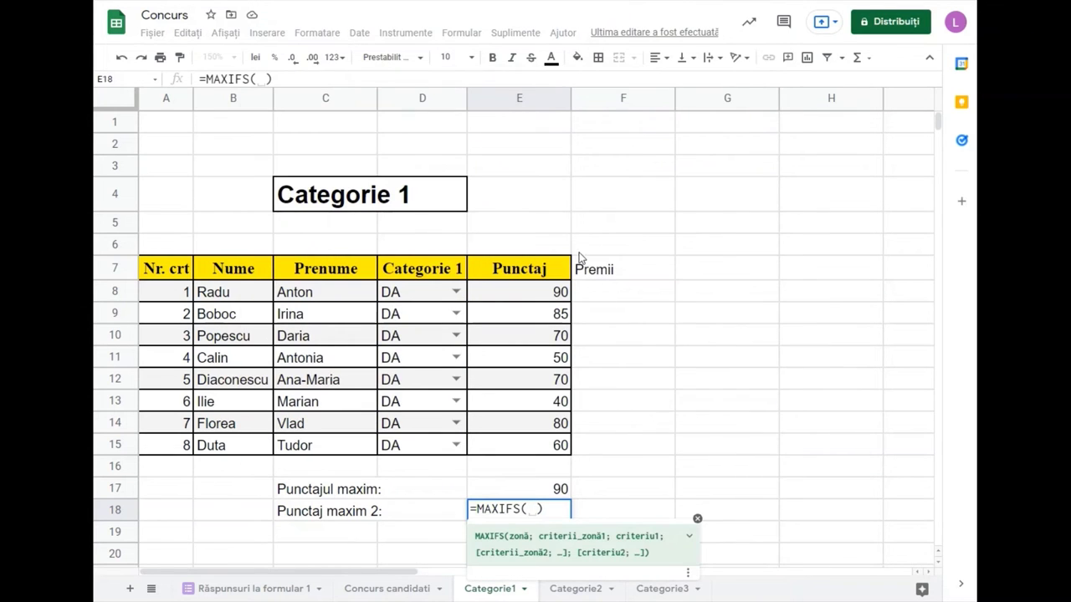
drag(545, 292, 506, 456)
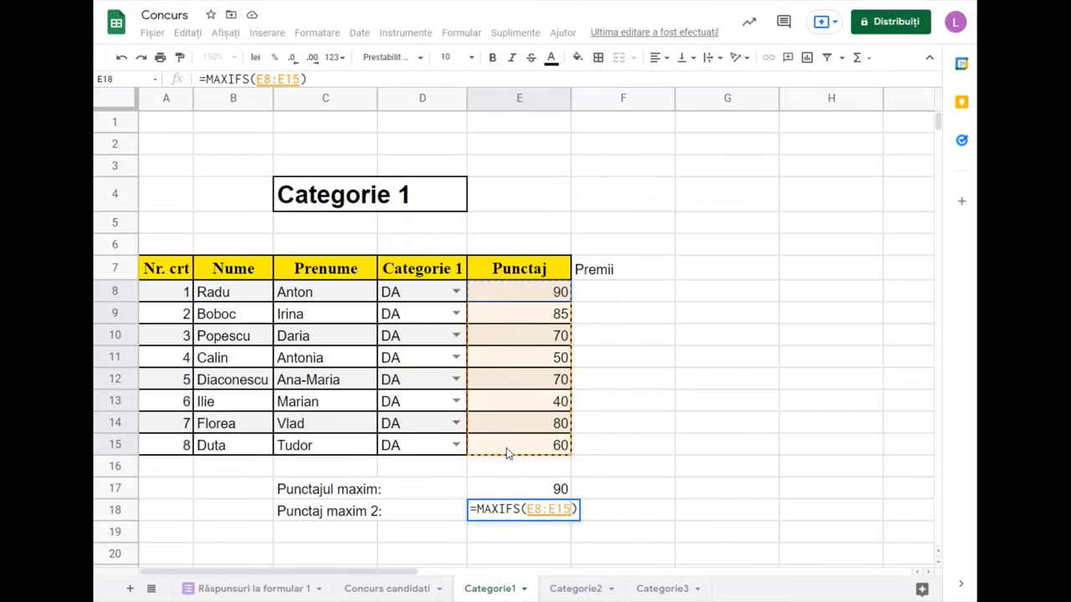
text(;)
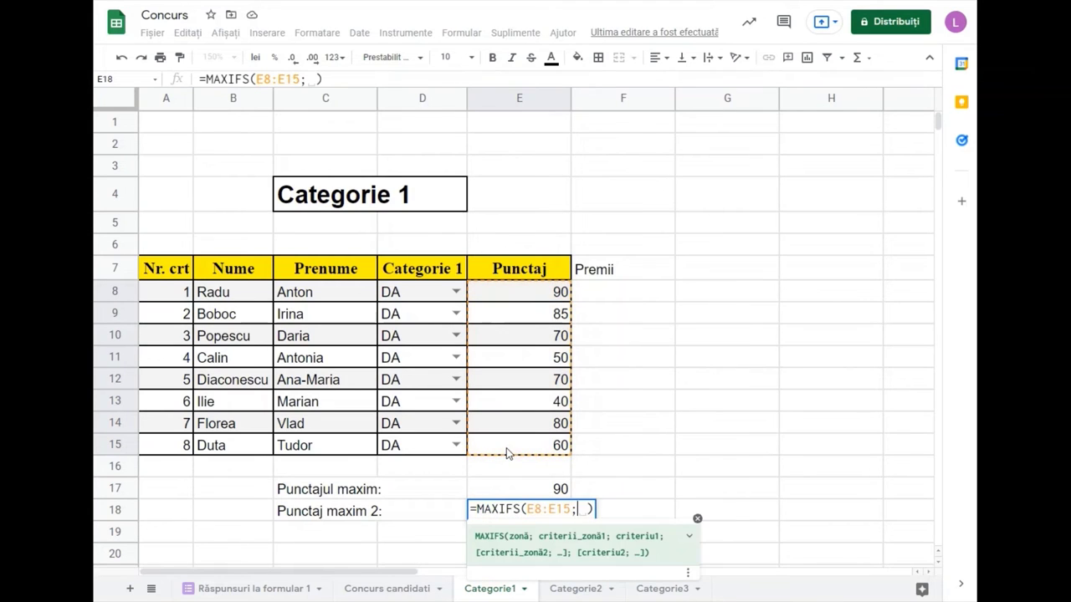
click(534, 293)
drag(535, 294, 513, 449)
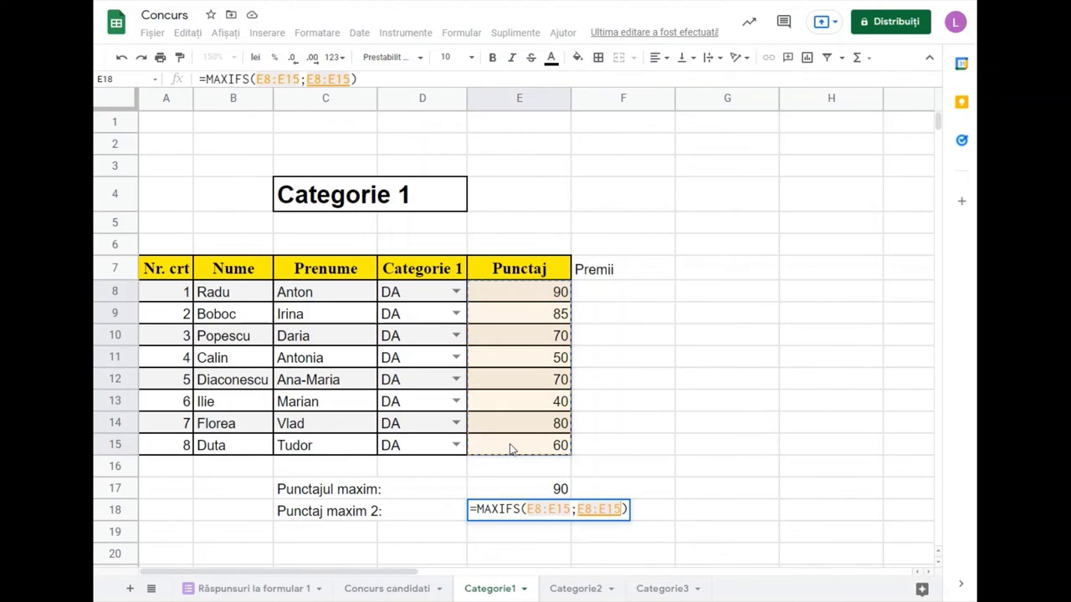
text(;")
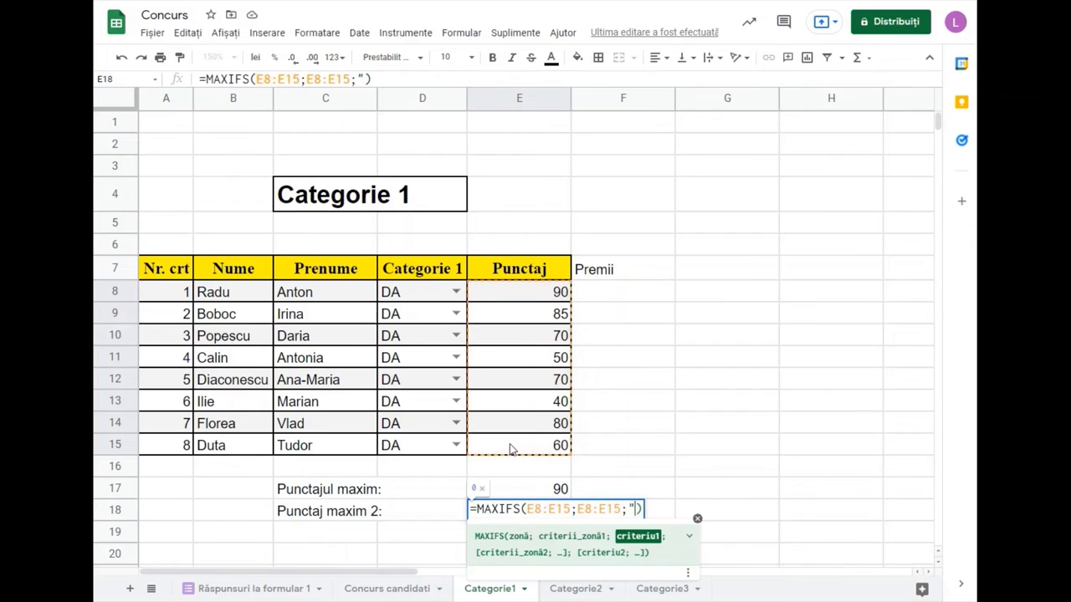
text(<")
text(&)
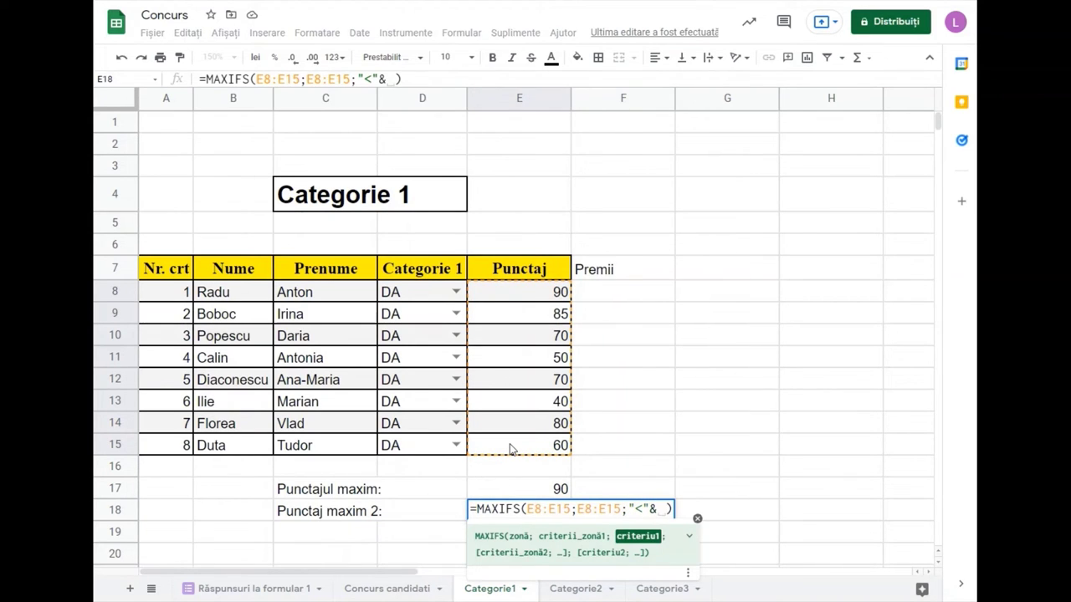
click(502, 491)
key(Return)
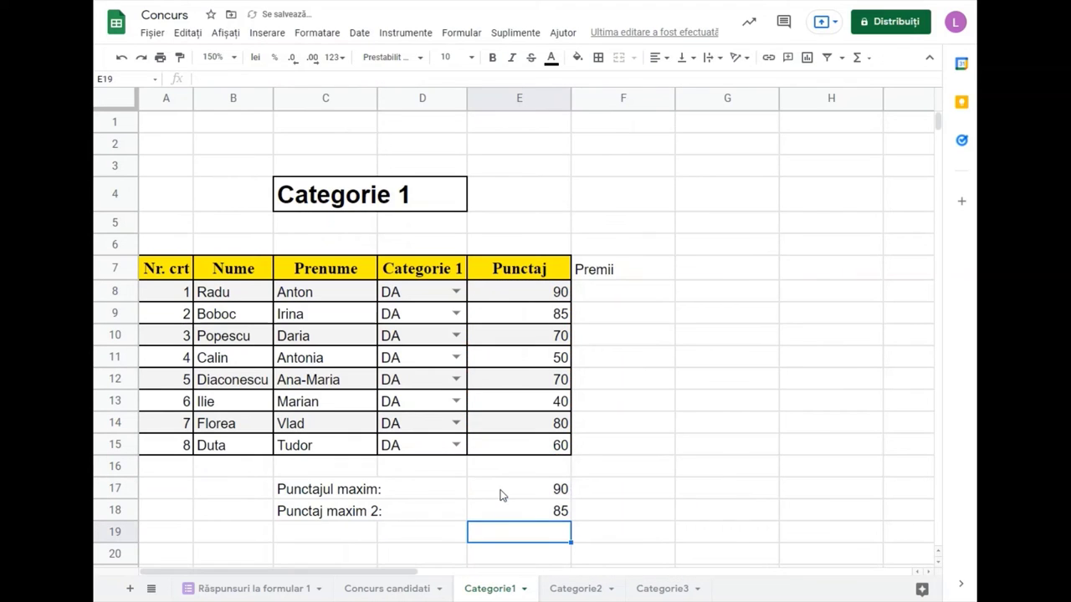
Label C19 'Punctaj maxim 3:' and insert a MAXIFS function into E19
click(341, 532)
text(Punctaj m)
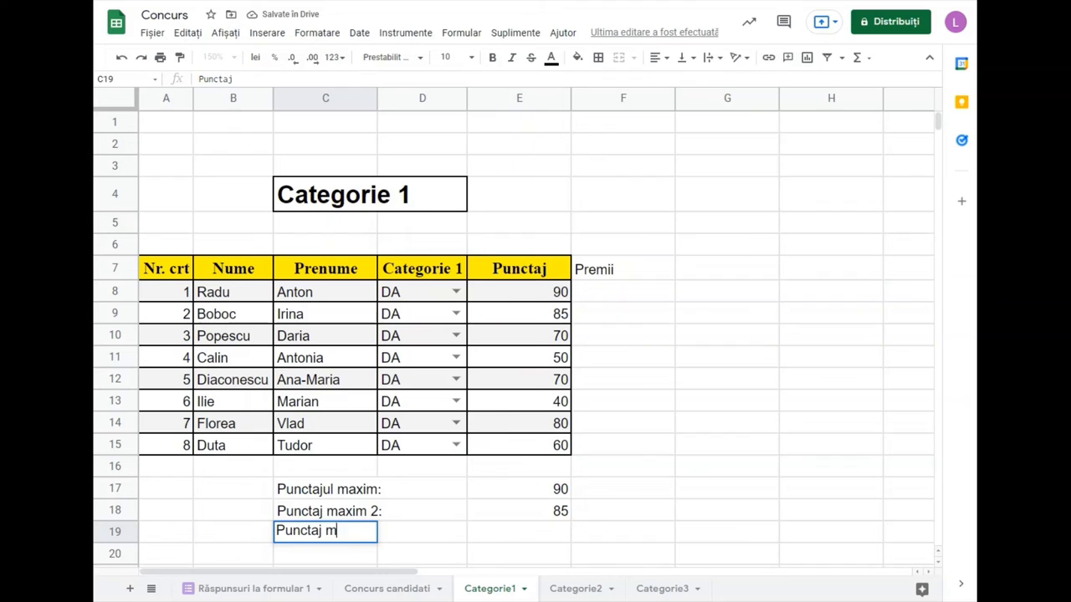
text(axim 3)
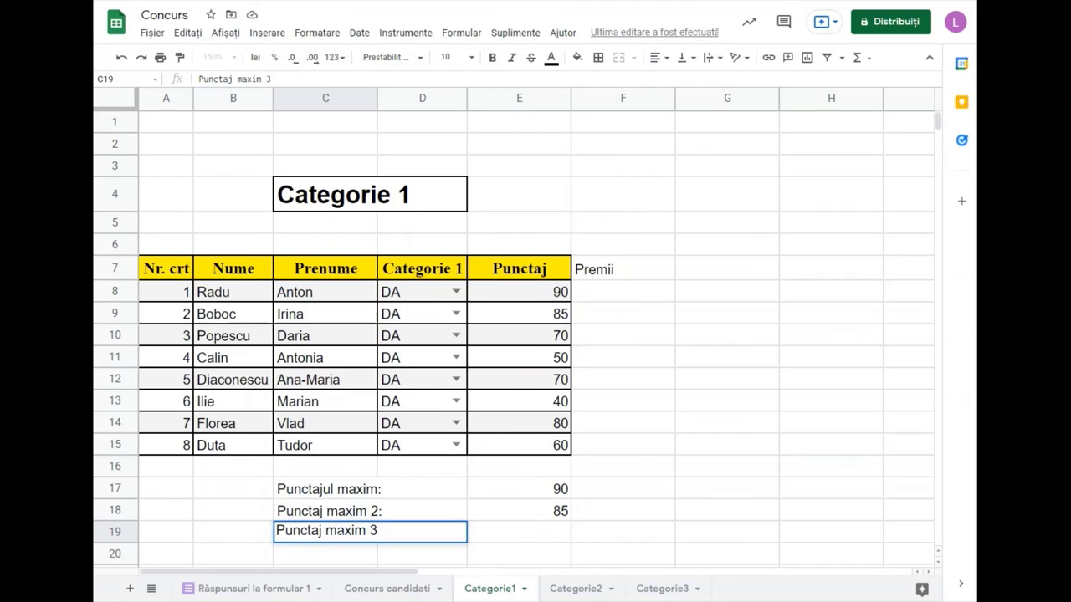
text(:)
click(495, 534)
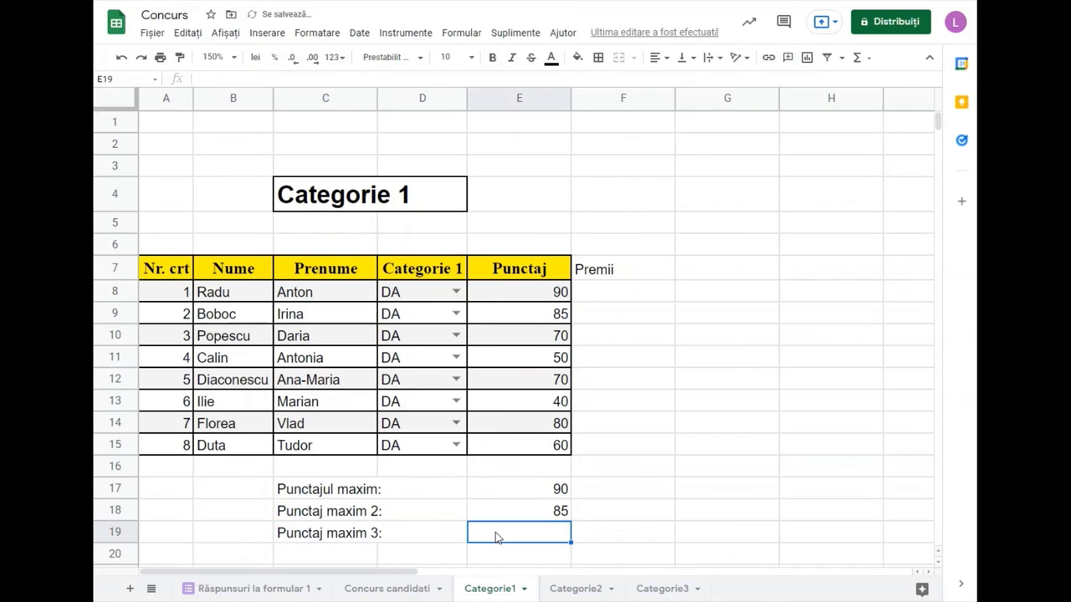
click(267, 34)
mouse_move(304, 324)
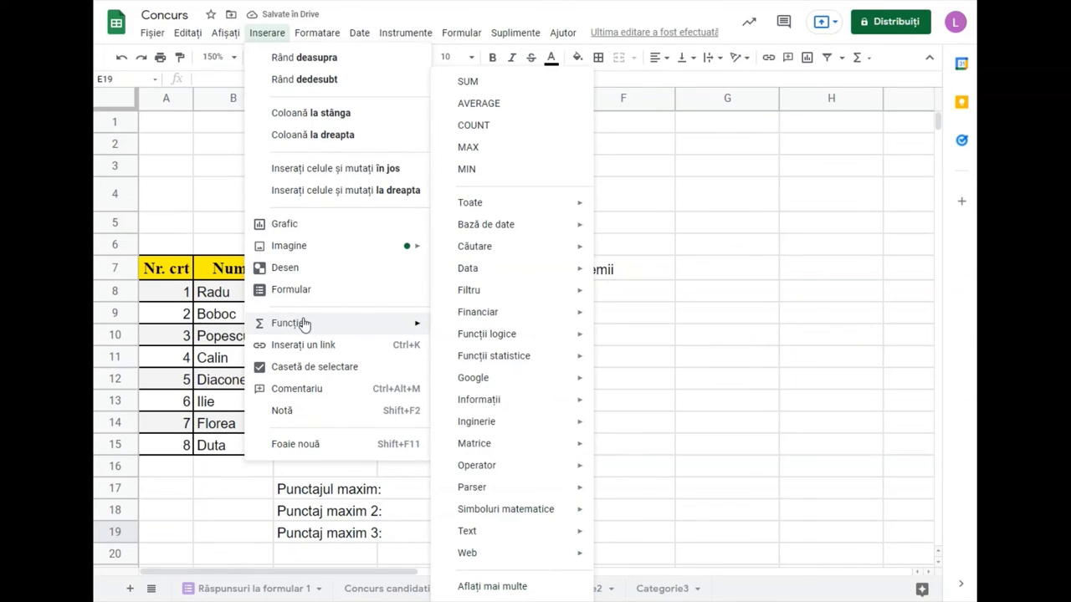
mouse_move(482, 359)
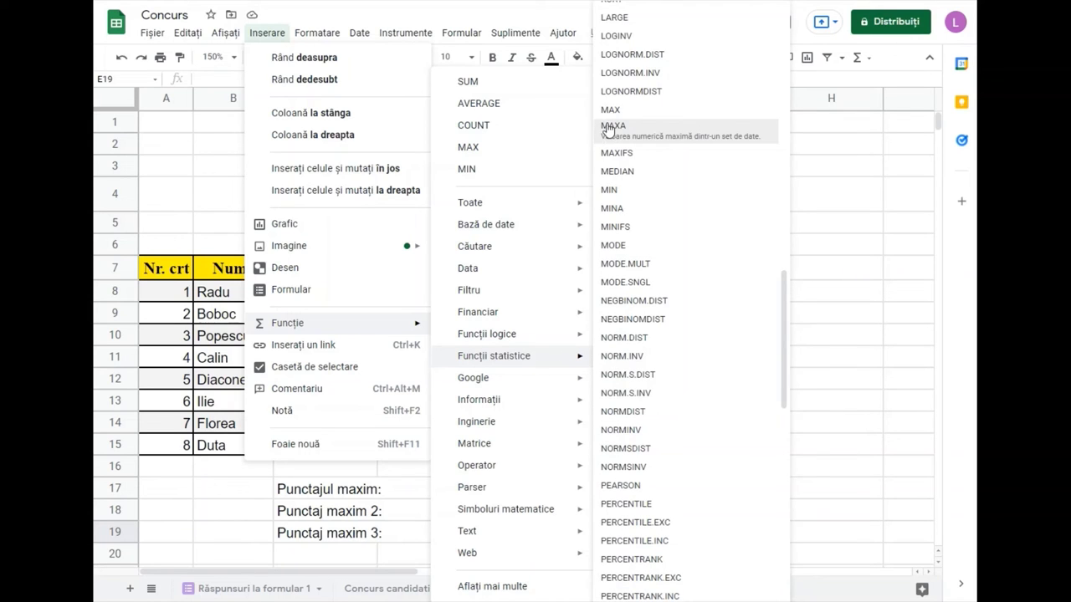
click(610, 149)
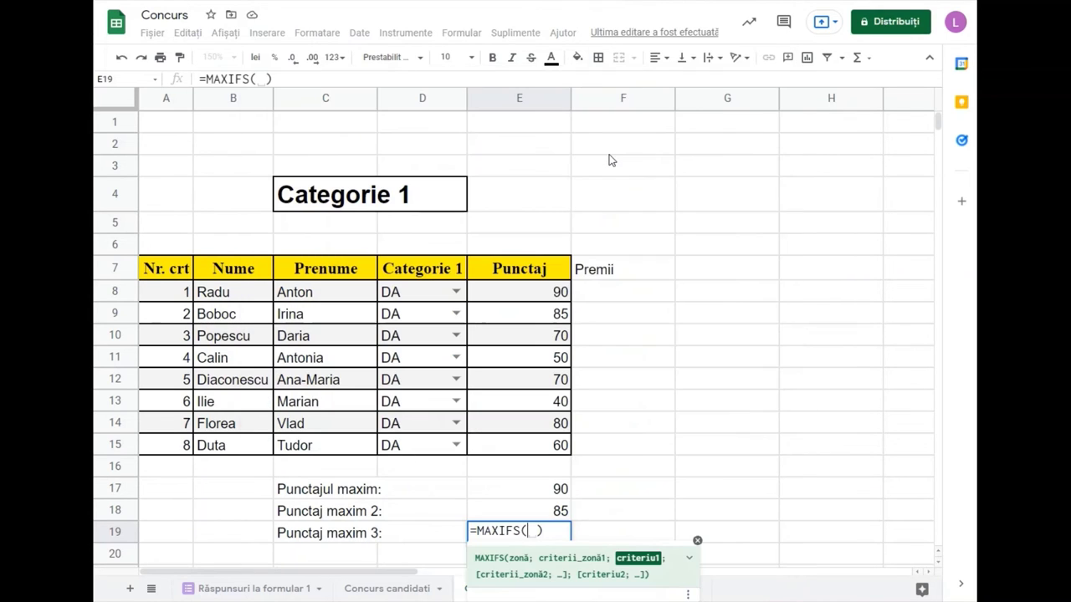
Complete =MAXIFS(E8:E15;E8:E15;"<"&E18) in E19 so it returns 80
drag(482, 379, 490, 445)
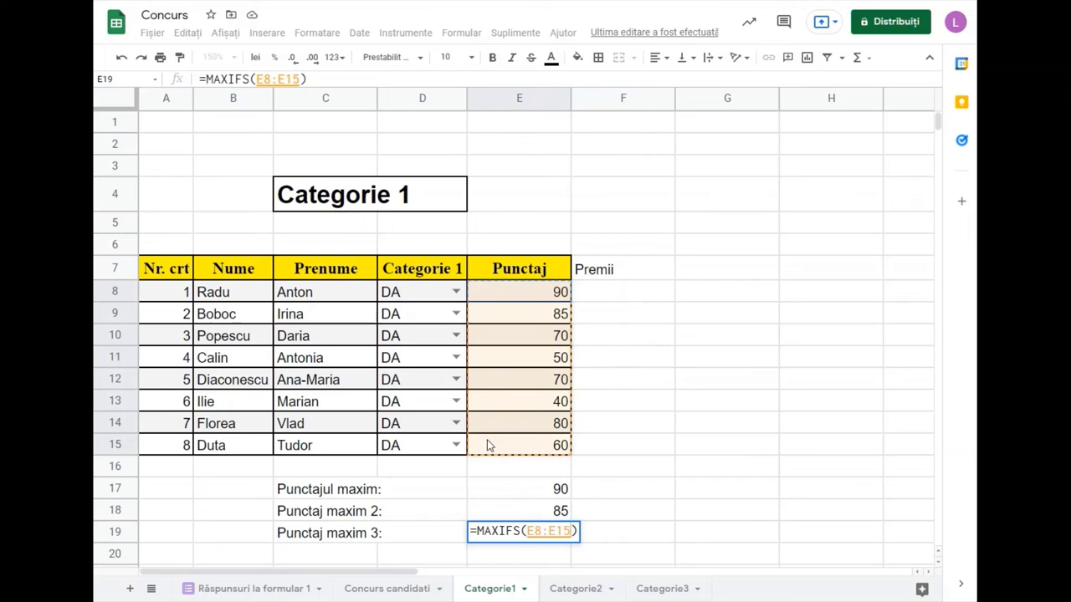
text(;)
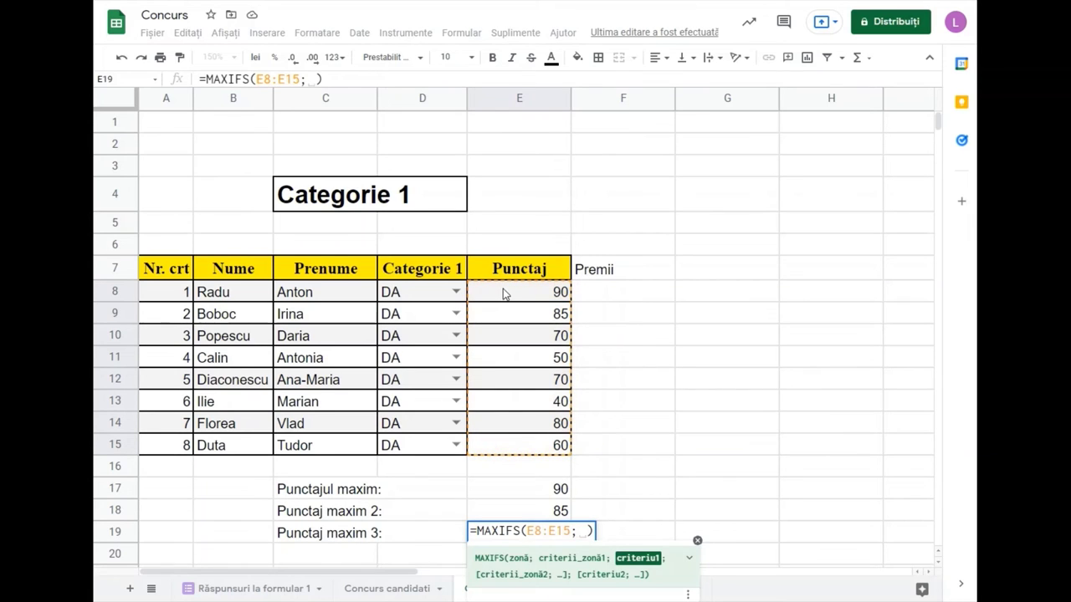
drag(505, 293, 503, 446)
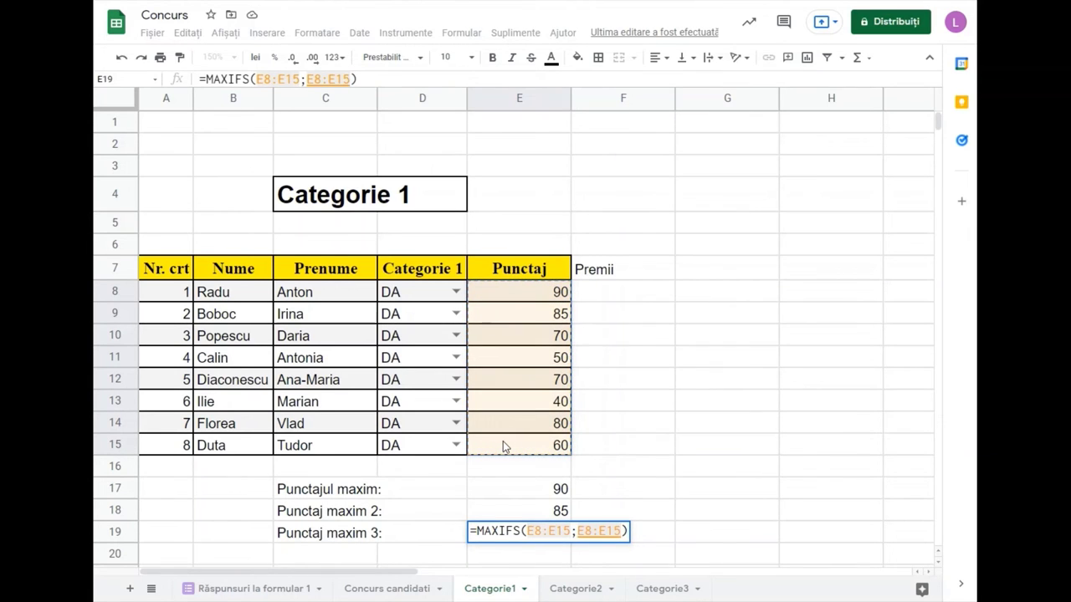
text(;"<"&)
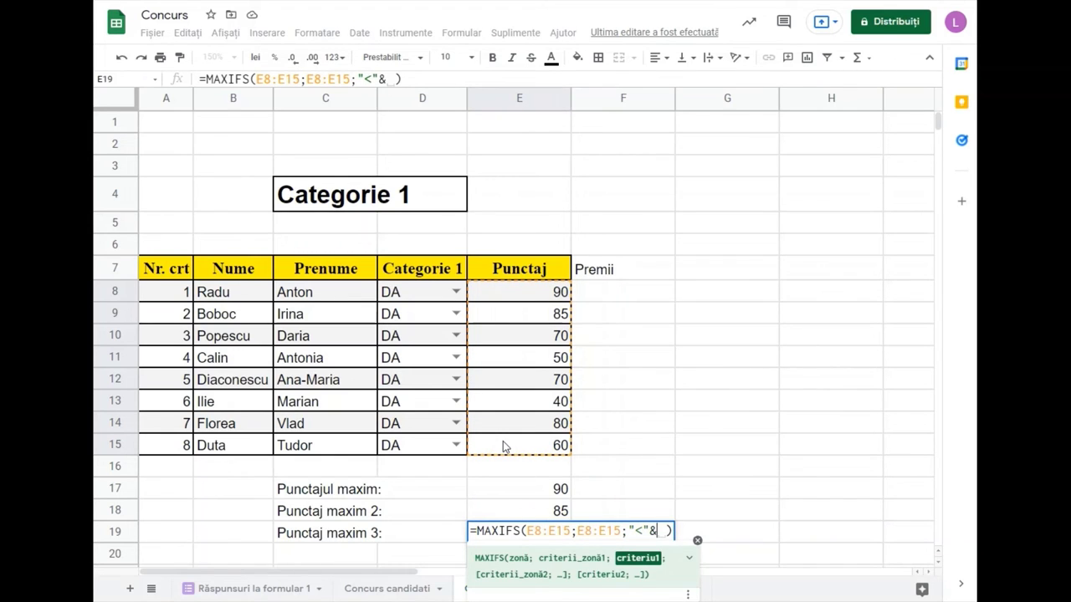
click(519, 517)
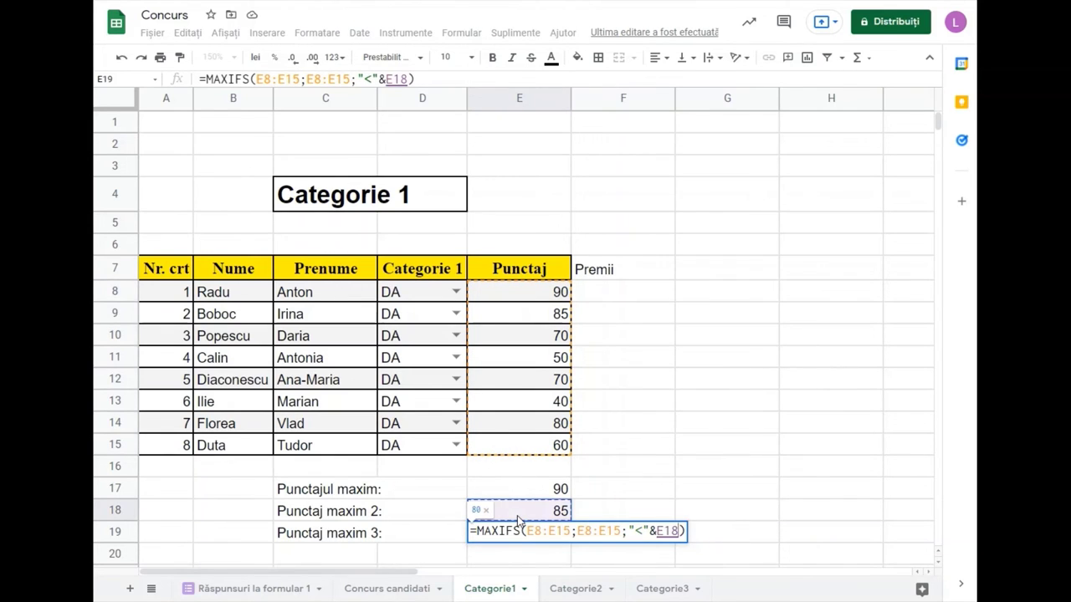
key(Return)
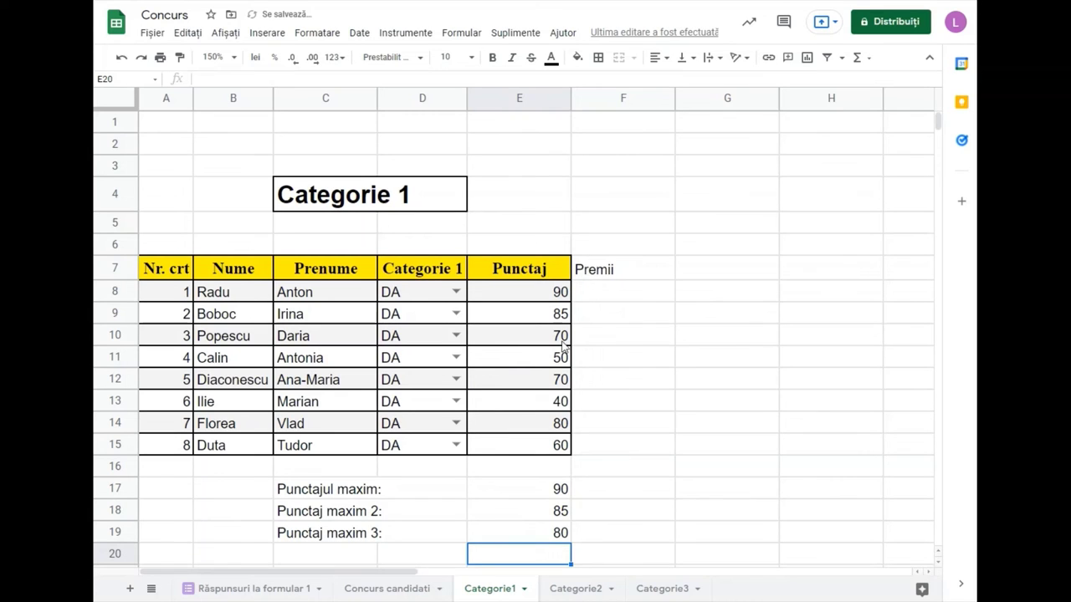
click(587, 299)
In F8 enter =IF(E8=$E$17;"Premiul I";IF(E8=$E$18;"Premiul II";IF(E8=$E$19;"Premiul III";"")))
text(=)
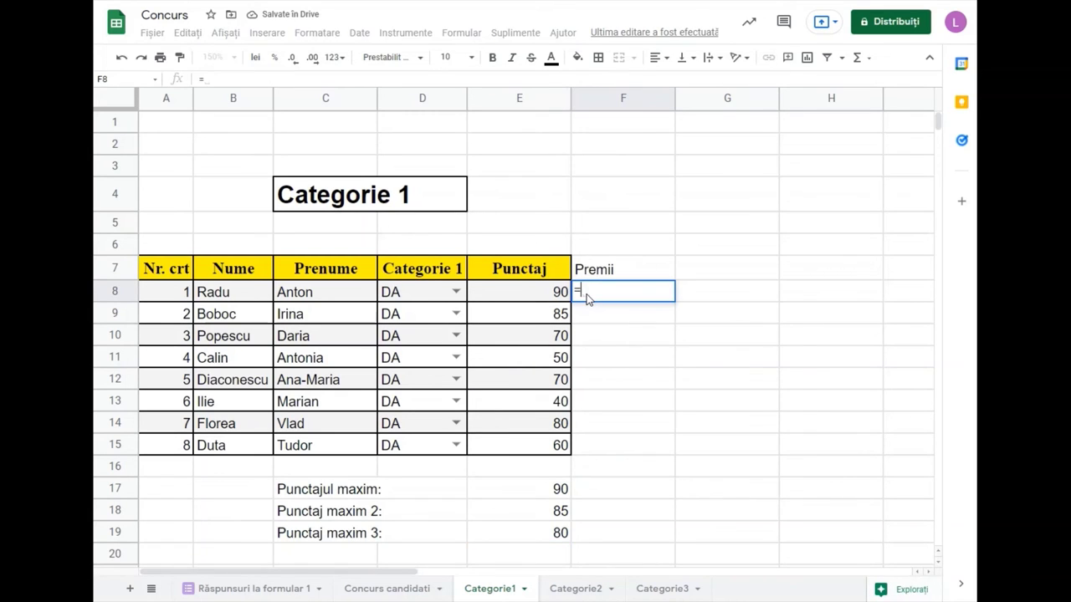
text(IF()
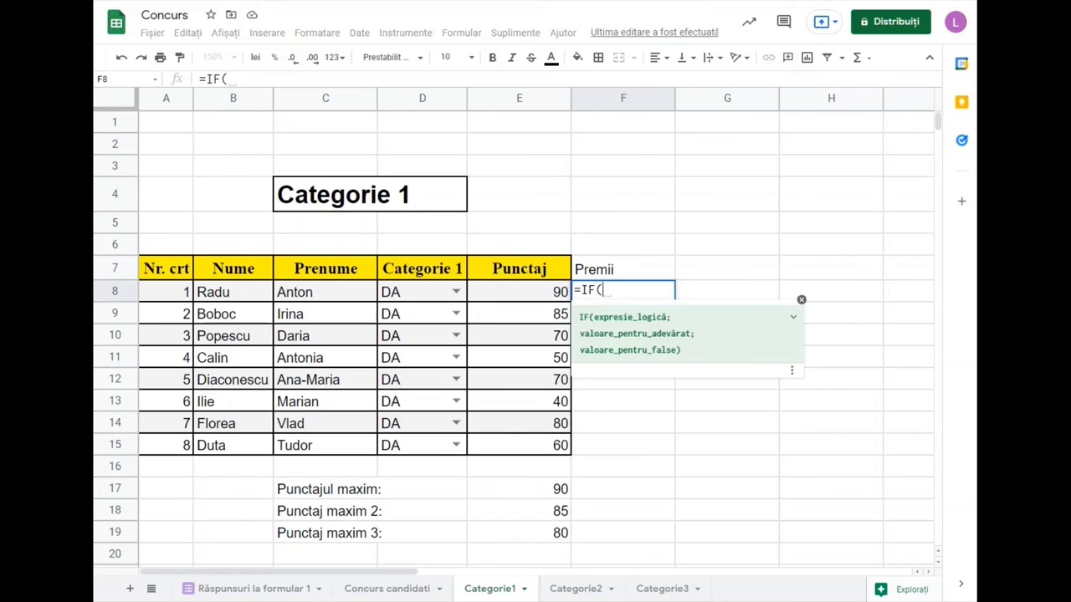
click(565, 293)
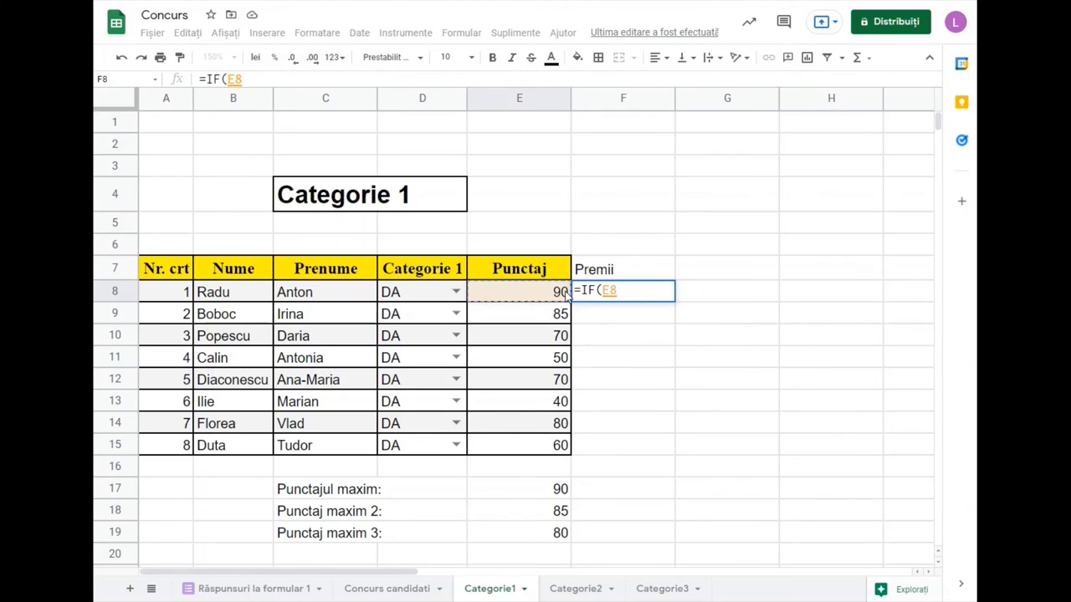
text(=)
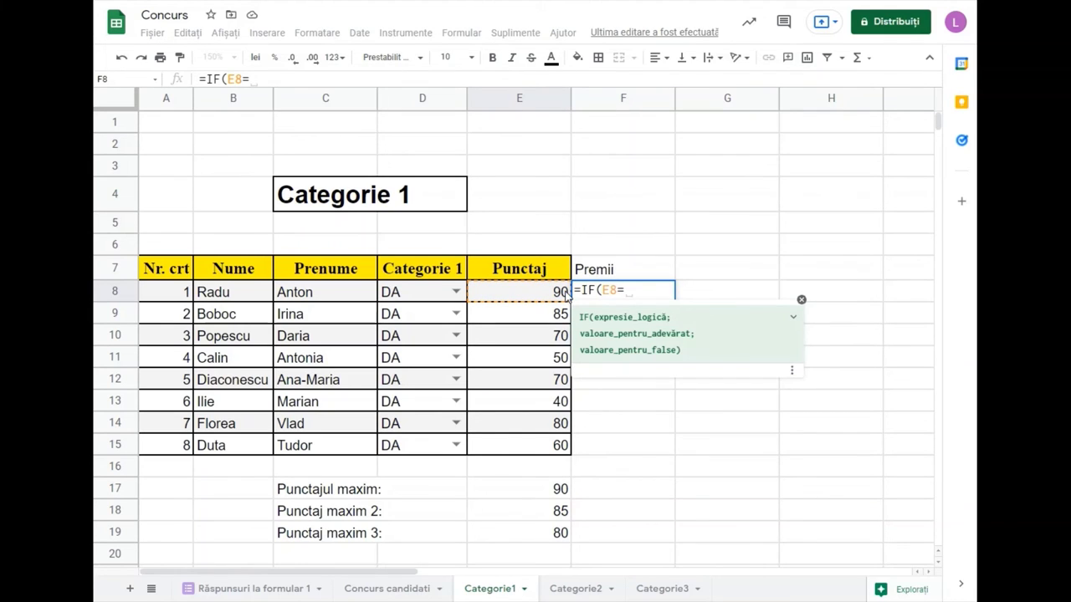
text($E)
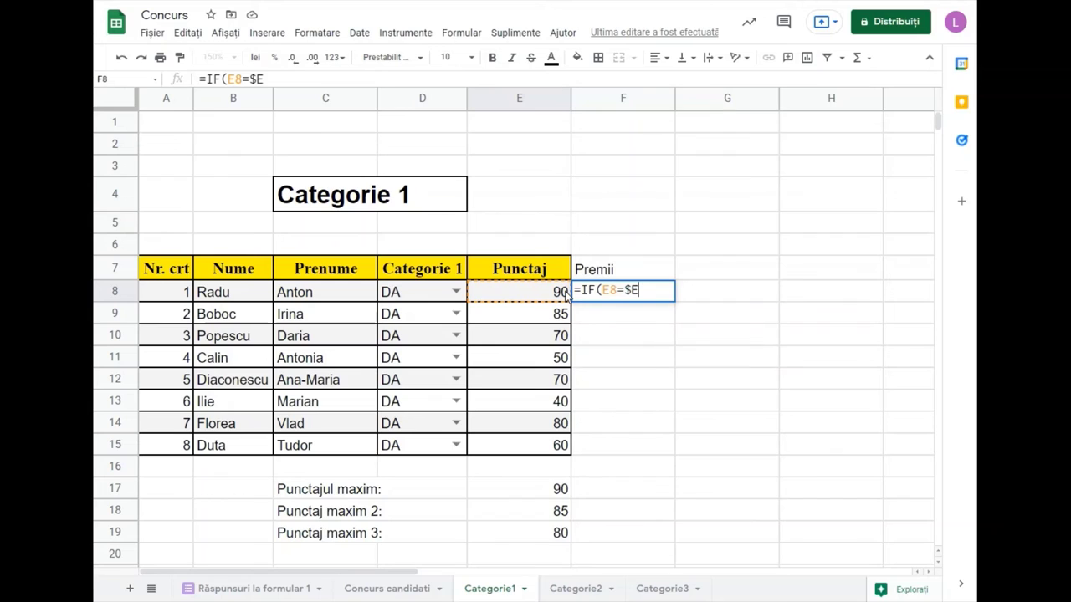
text($17)
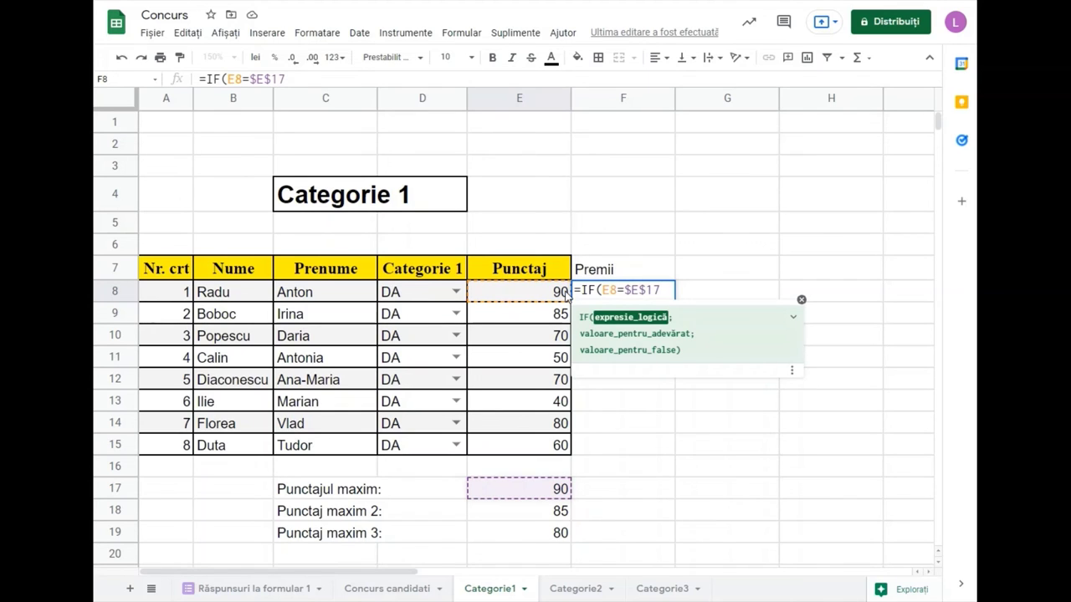
text(;"Premiul I)
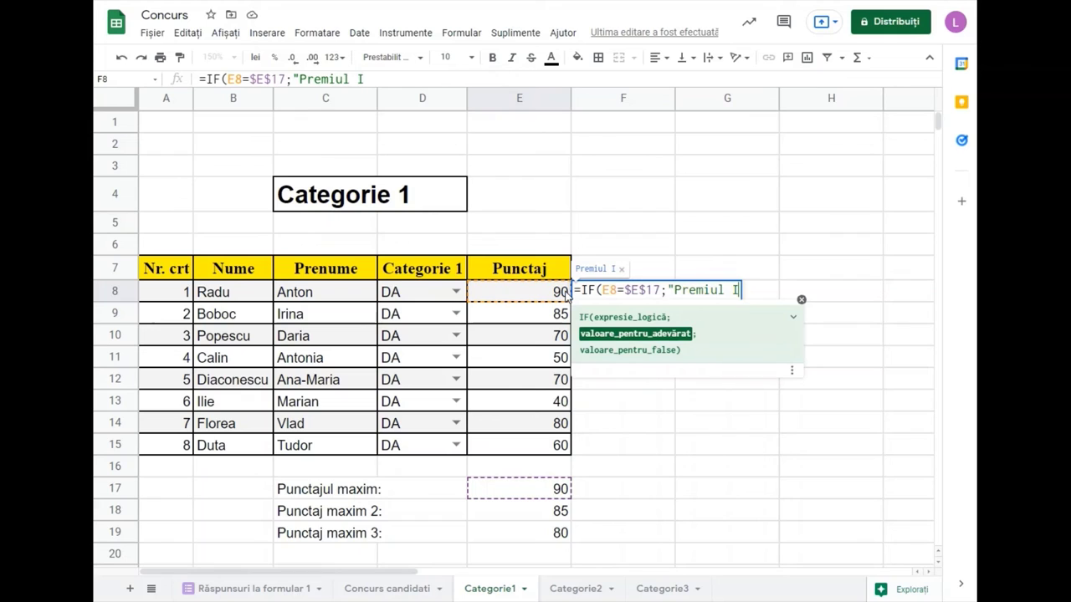
text(";If)
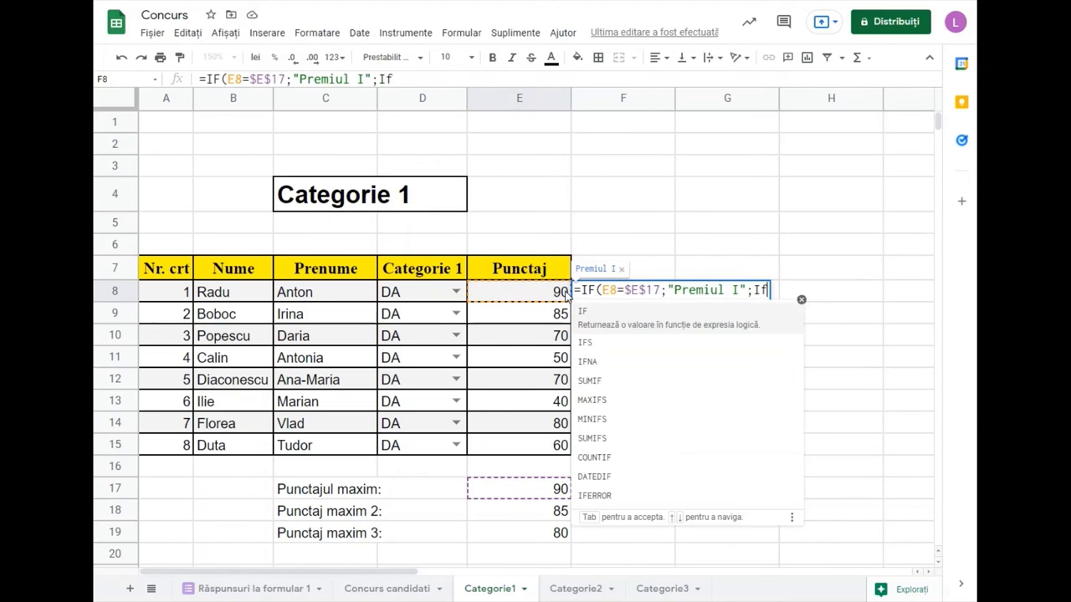
key(BackSpace)
text(F)
text((E)
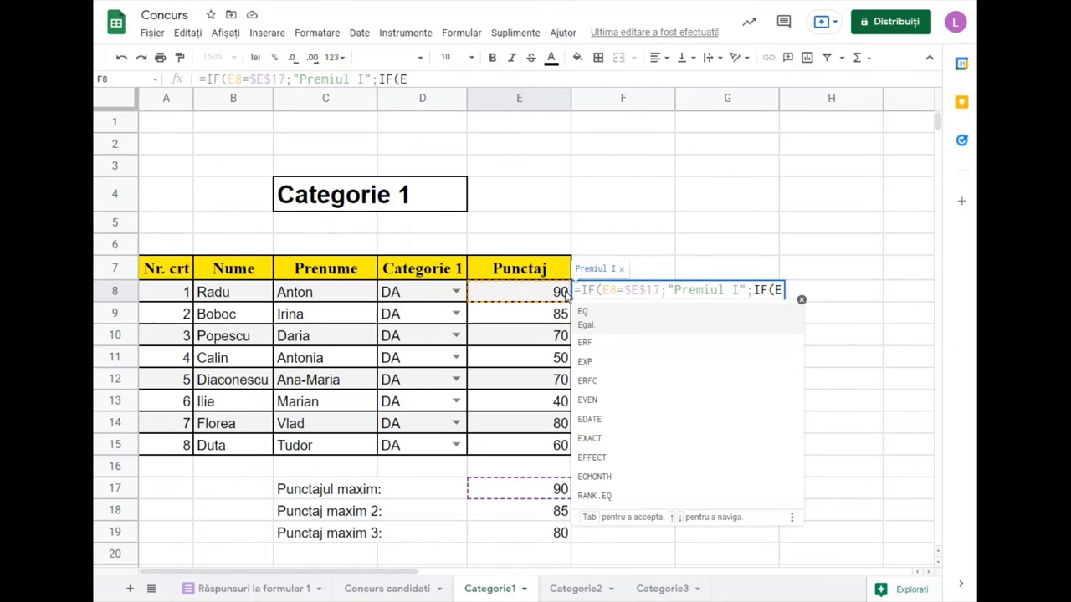
text(8=)
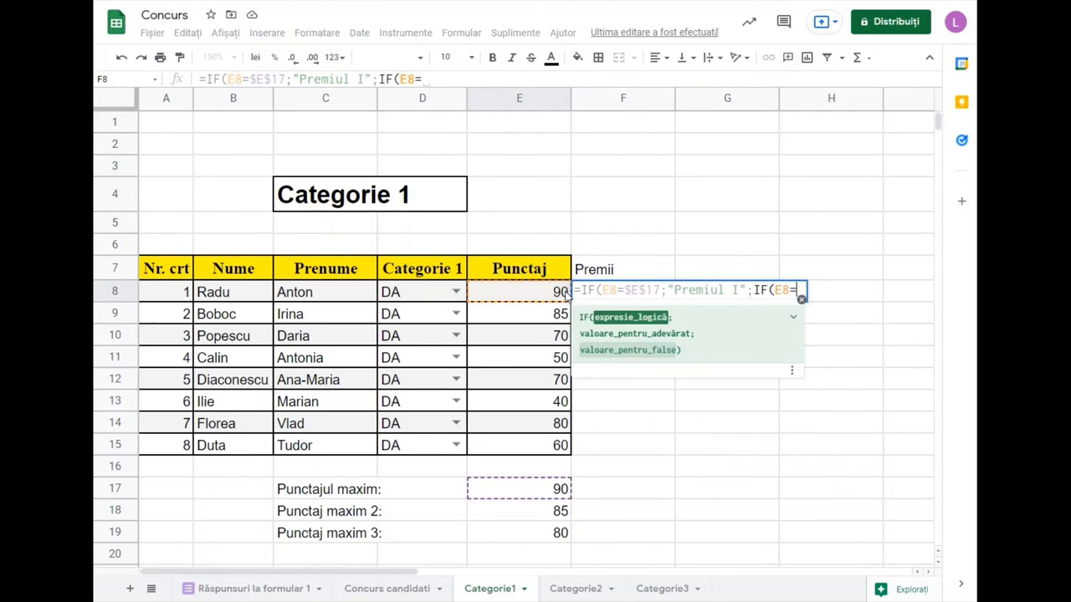
text($E$18;"Premiul II)
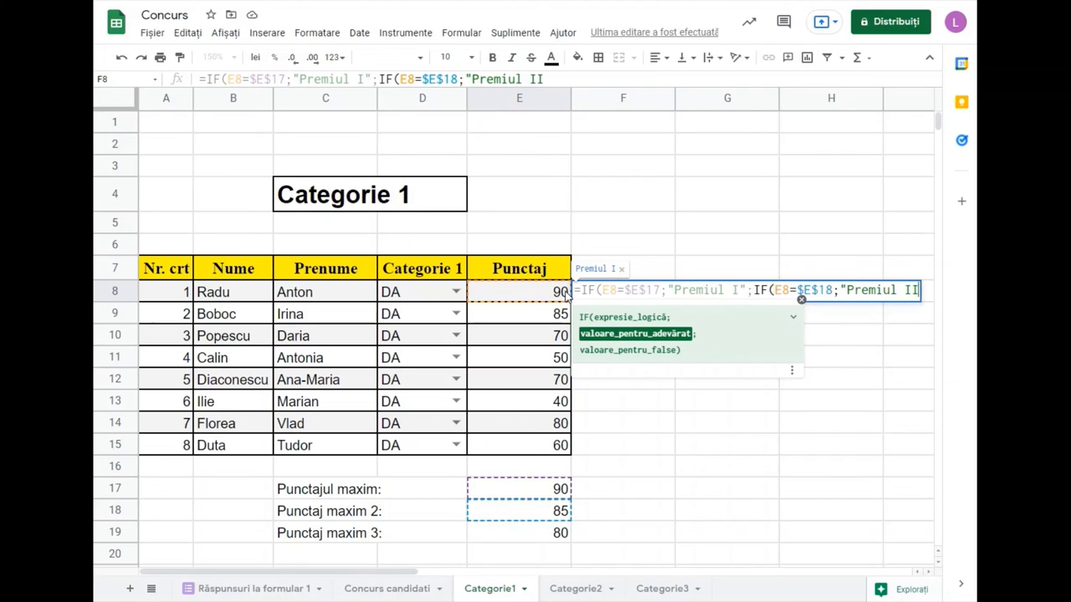
text(";)
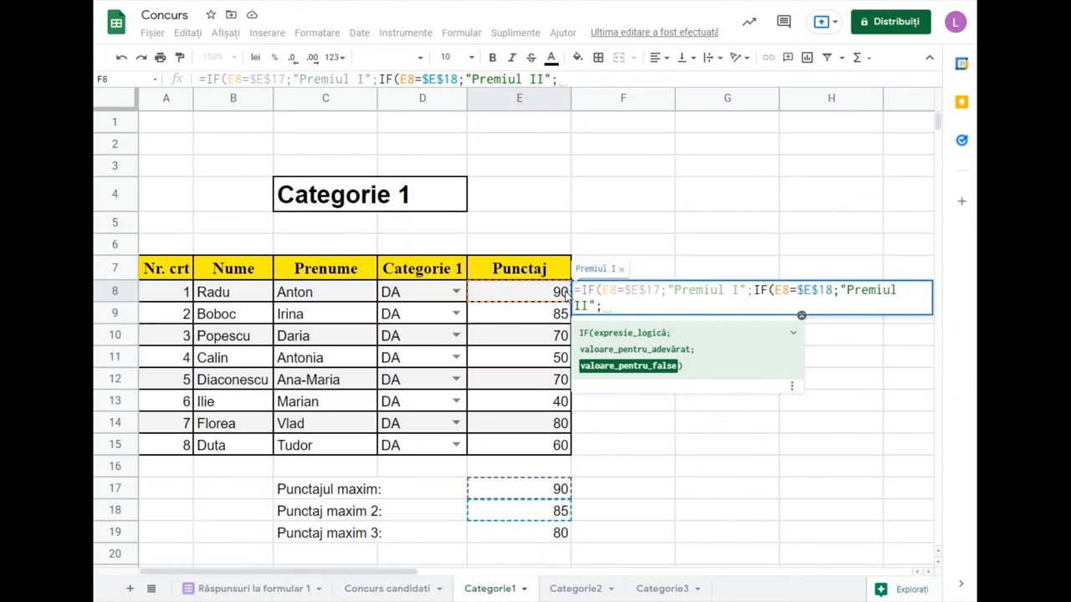
text(IF()
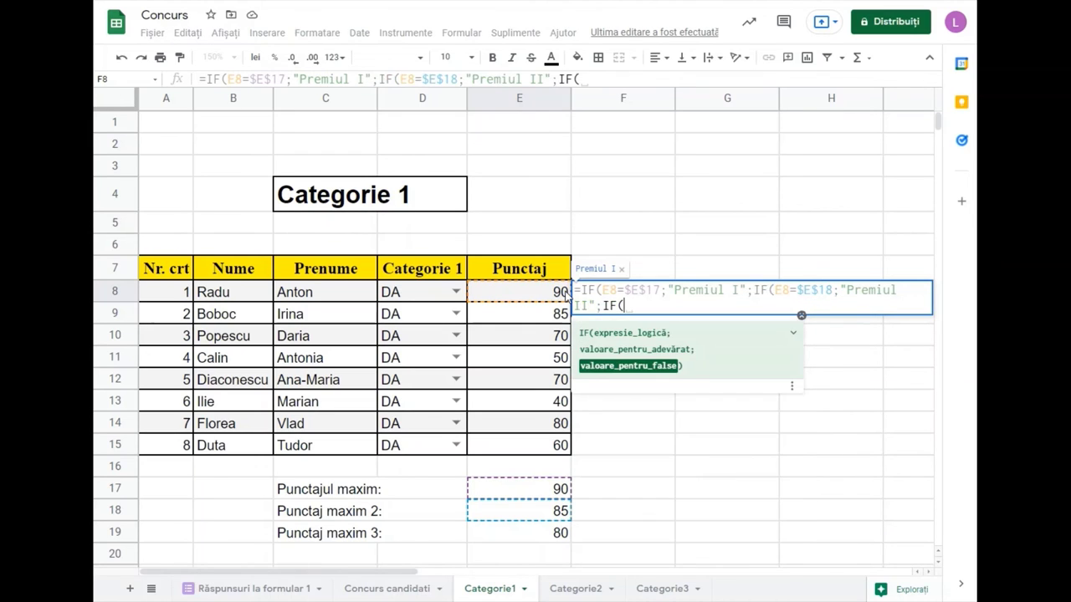
text(e8=)
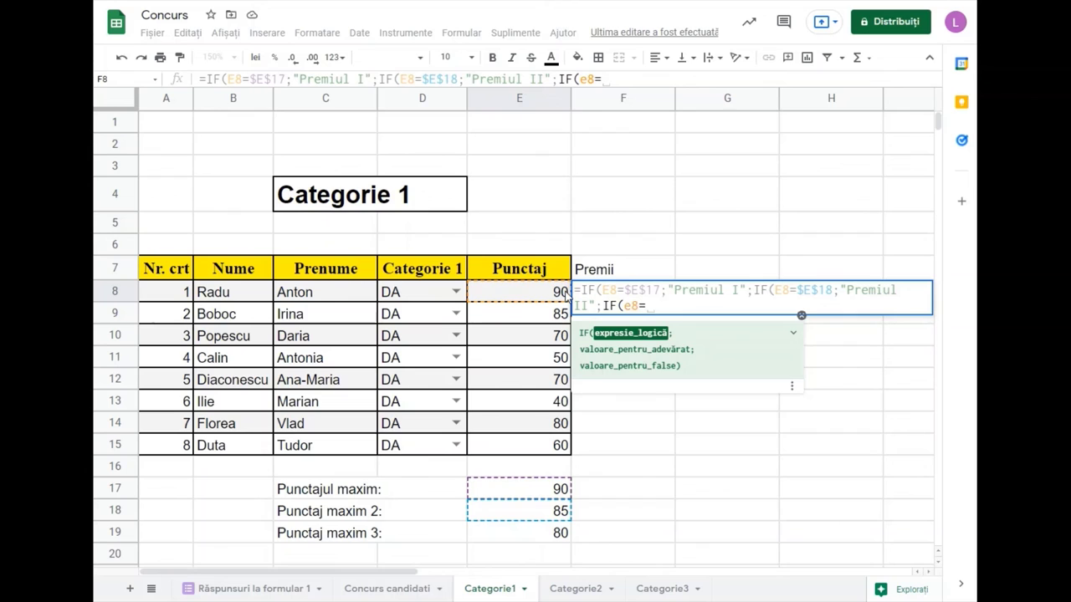
text($e)
key(BackSpace)
text($e$)
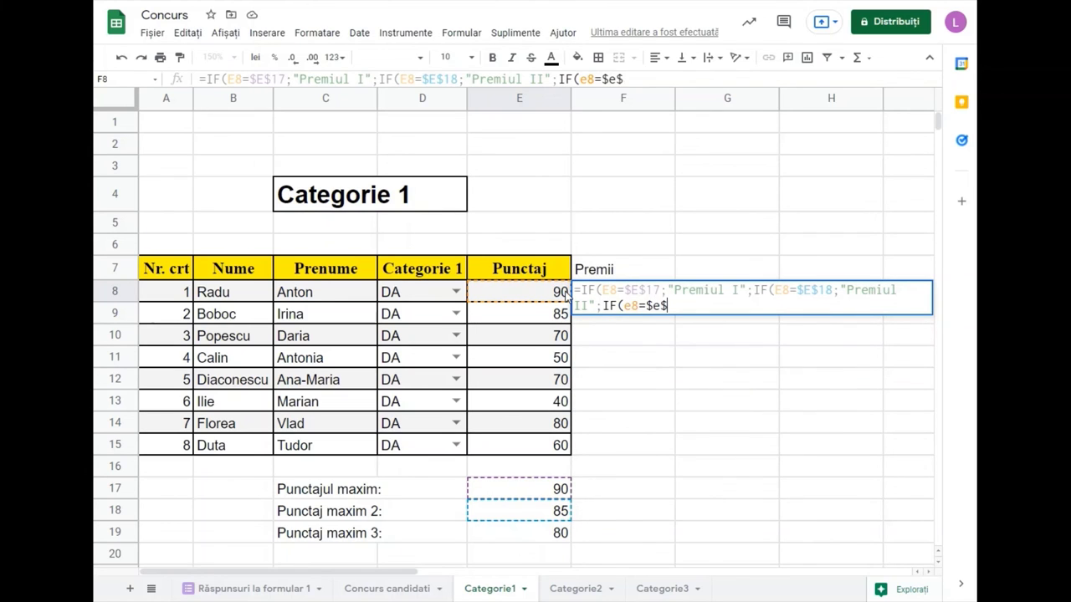
text(19)
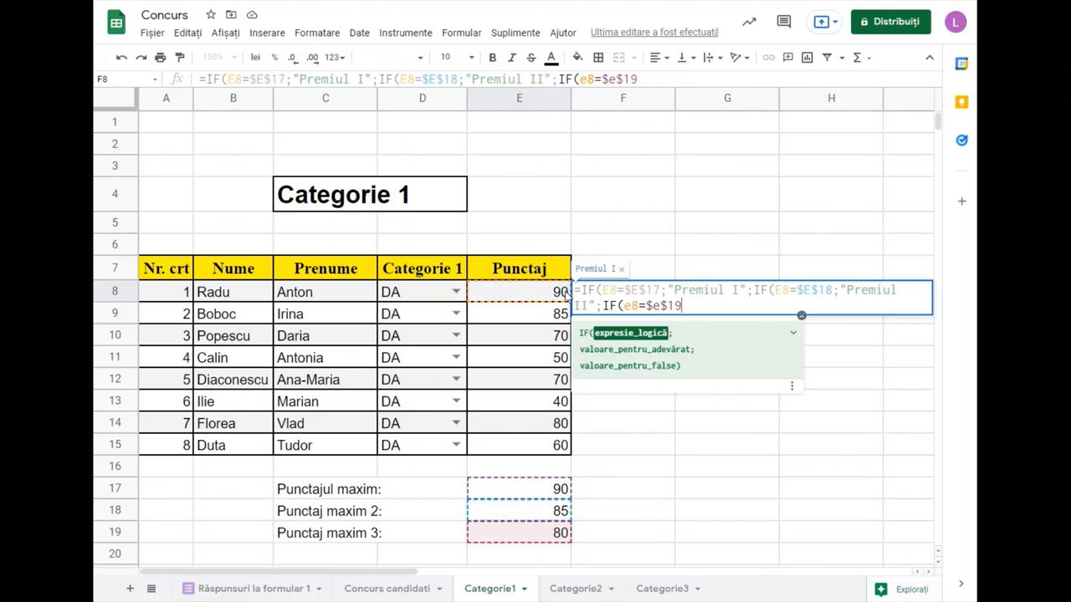
text(;"Premiul III")
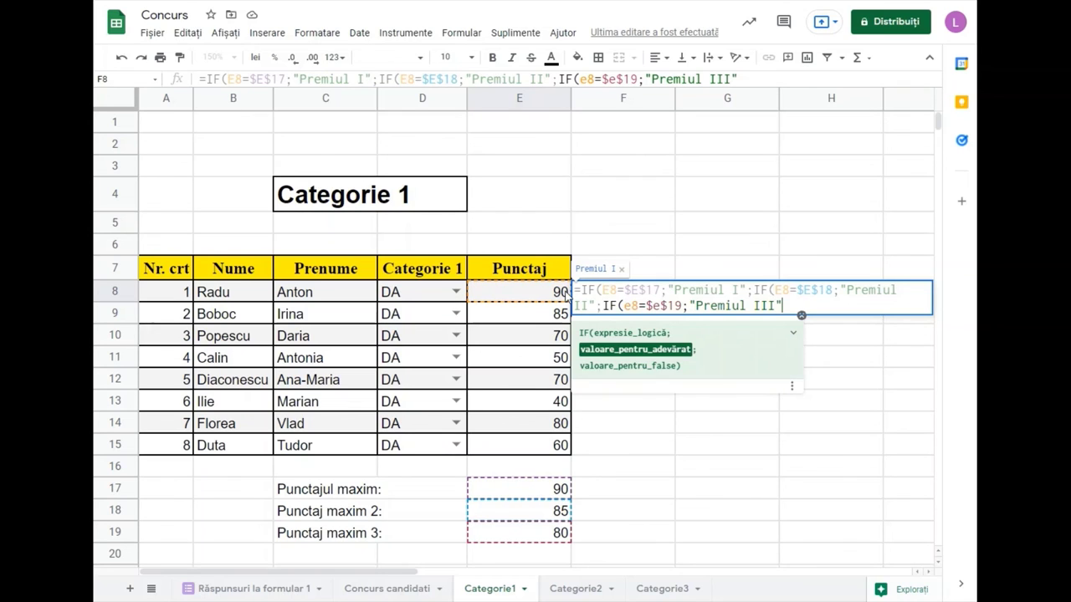
text(;"")
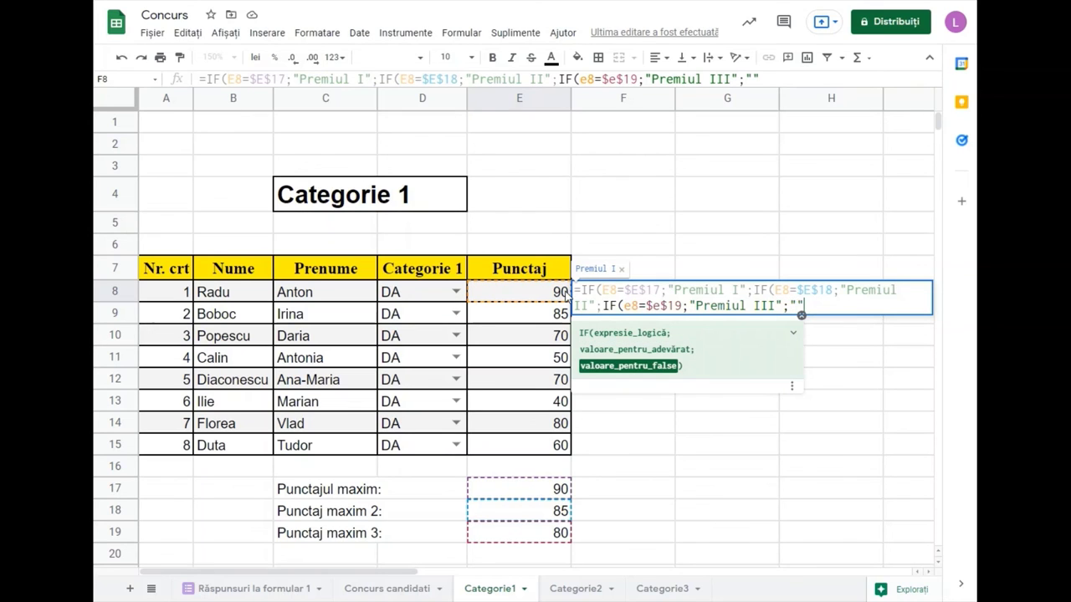
text())))
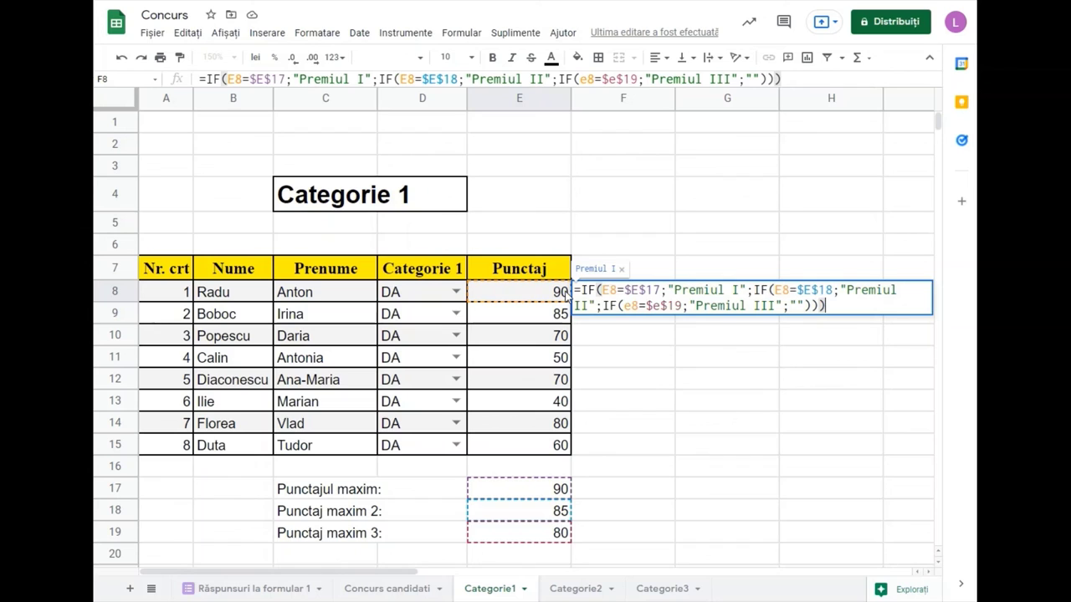
key(Return)
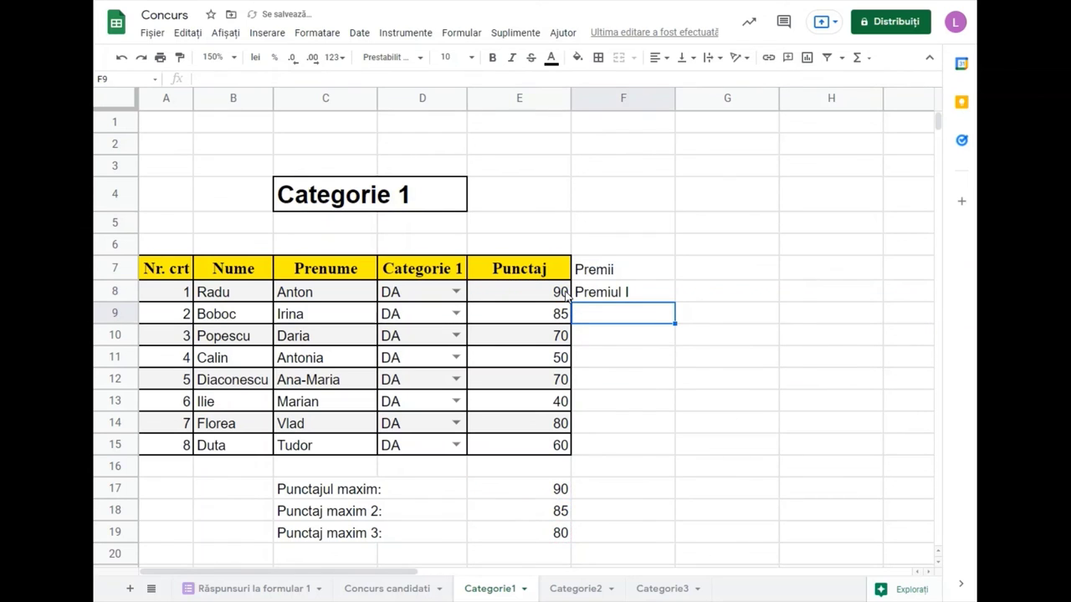
click(590, 292)
Fill the F8 prize formula down through F15
drag(675, 301, 672, 451)
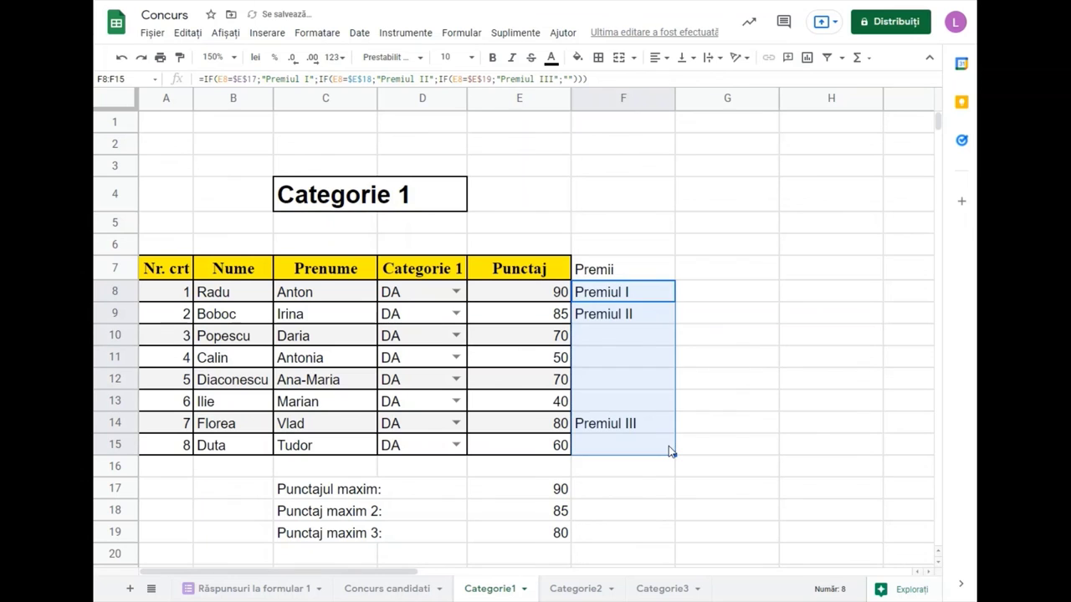
click(401, 557)
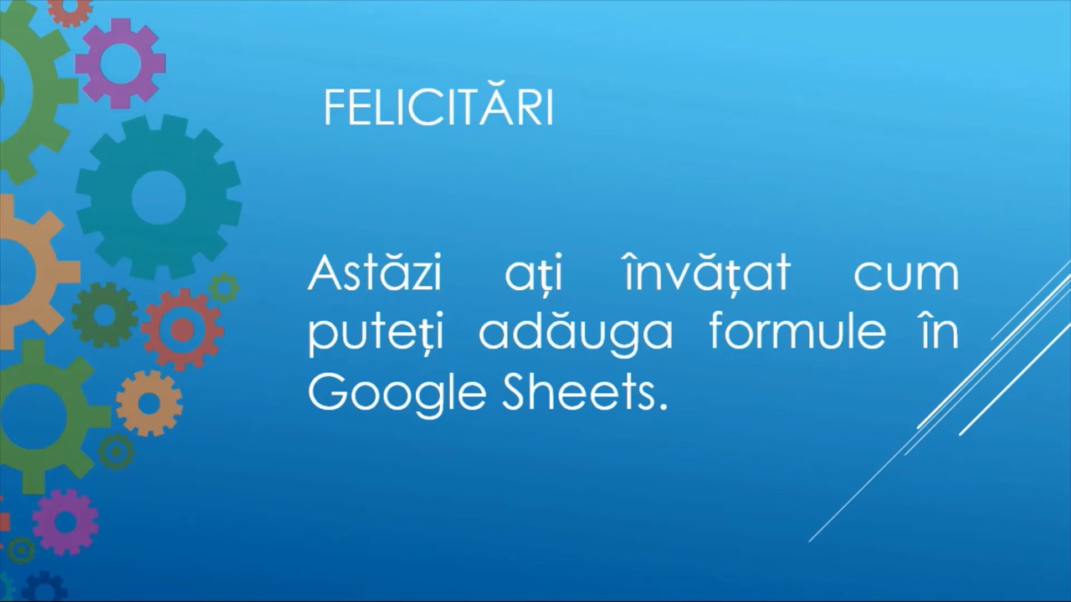
Advance the slideshow to the closing thank-you and credits slides
click(48, 583)
key(Right)
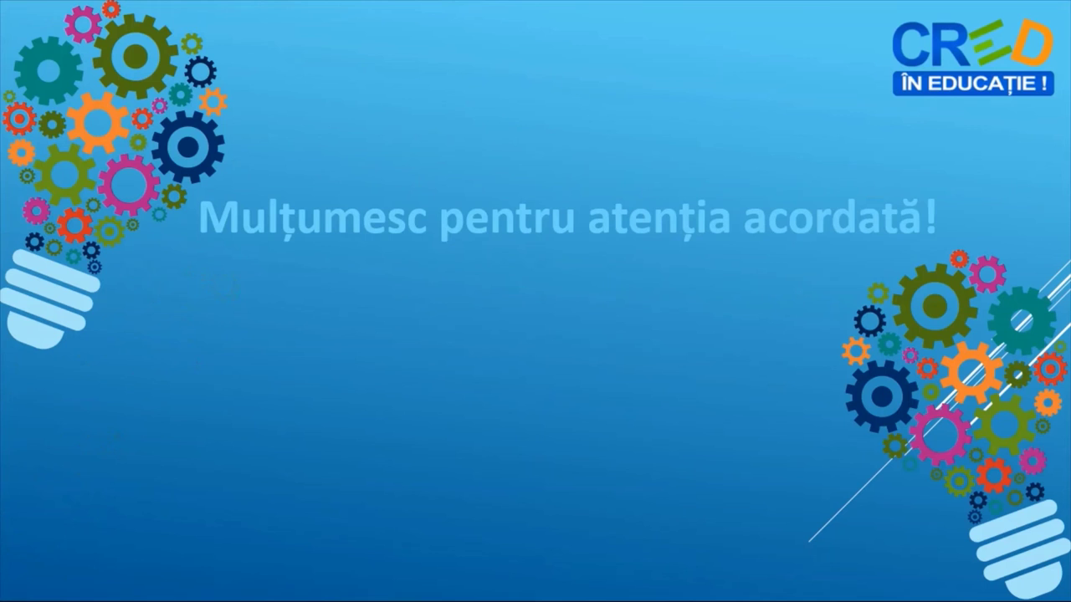